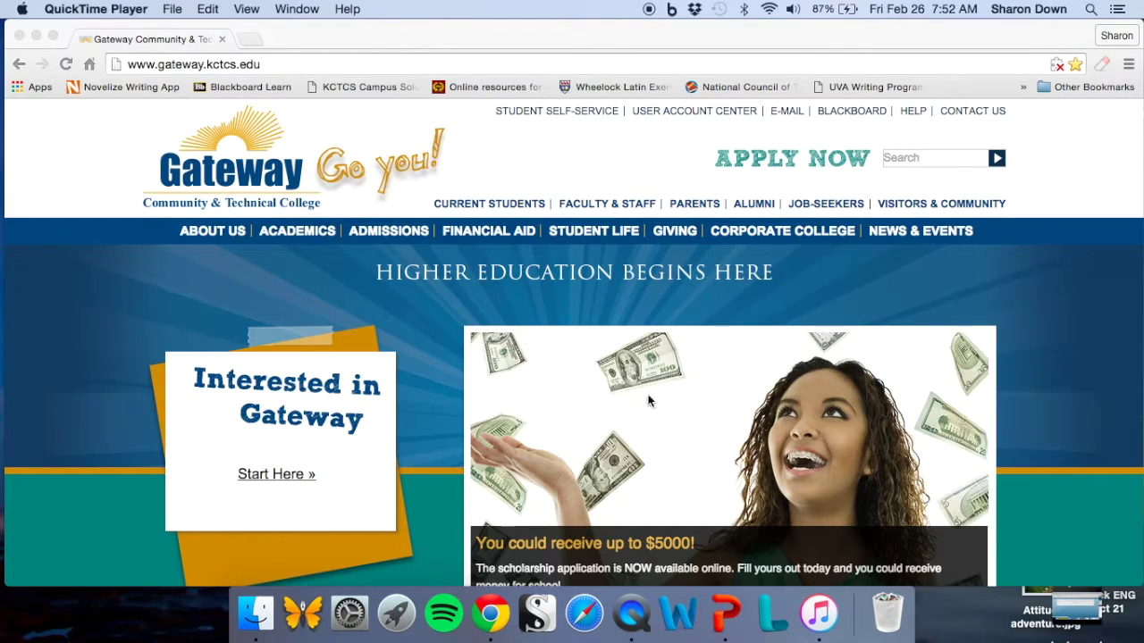
# Follow the E-MAIL link on the Gateway homepage to the KCTCS email welcome page.
pyautogui.click(784, 114)
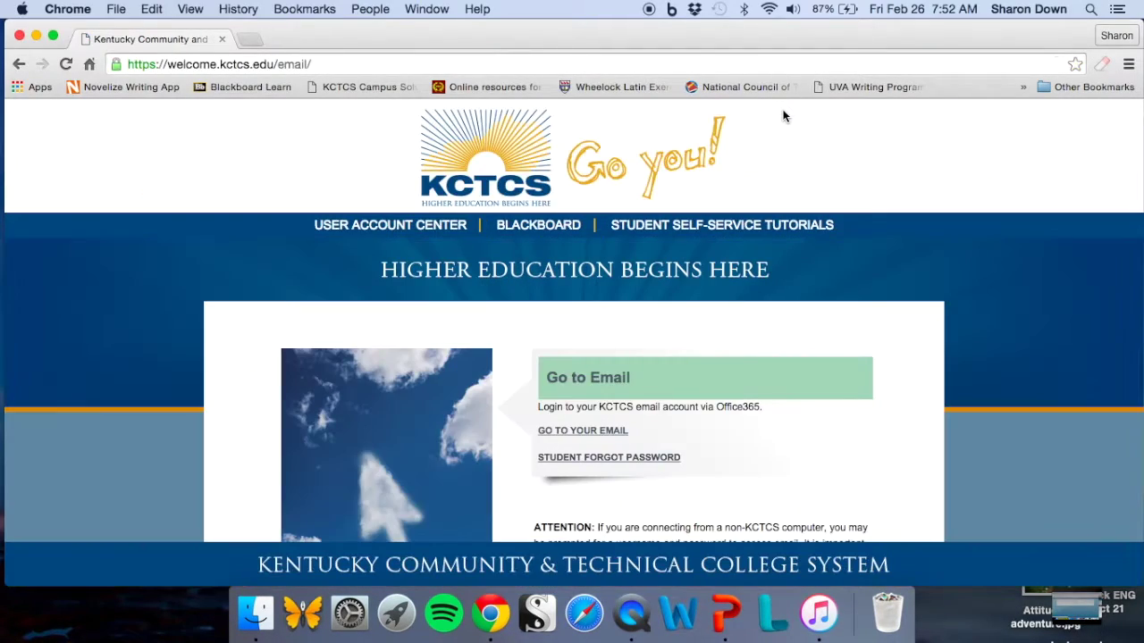
# Sign in with the college account username and password, declining to save the password.
pyautogui.click(588, 432)
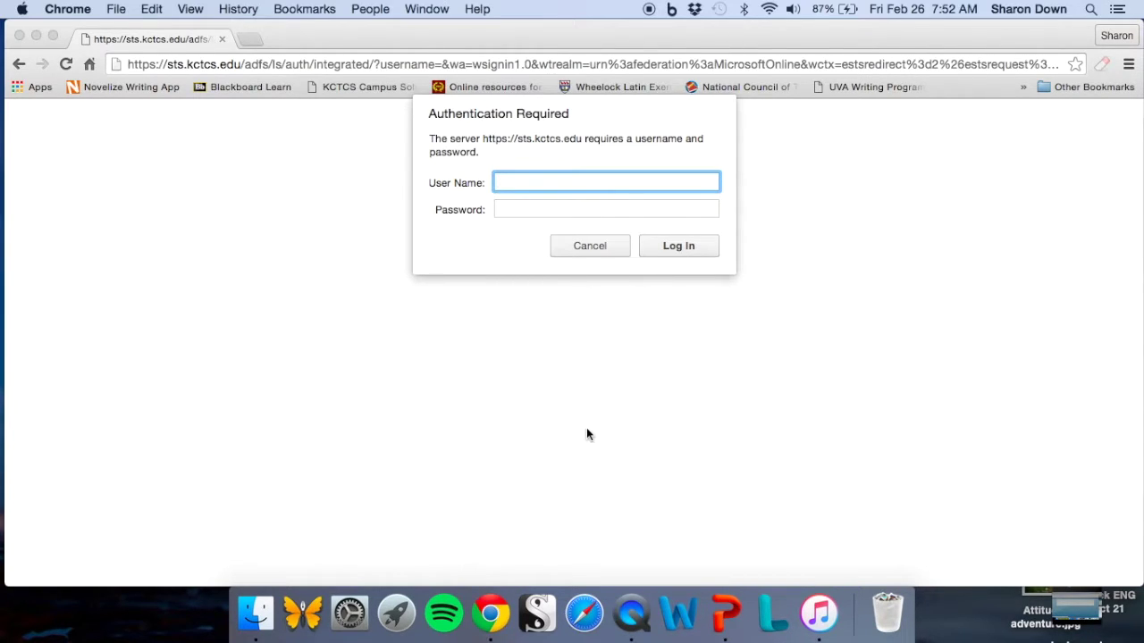
pyautogui.write('sdown0001')
pyautogui.press('Tab')
pyautogui.write('••••')
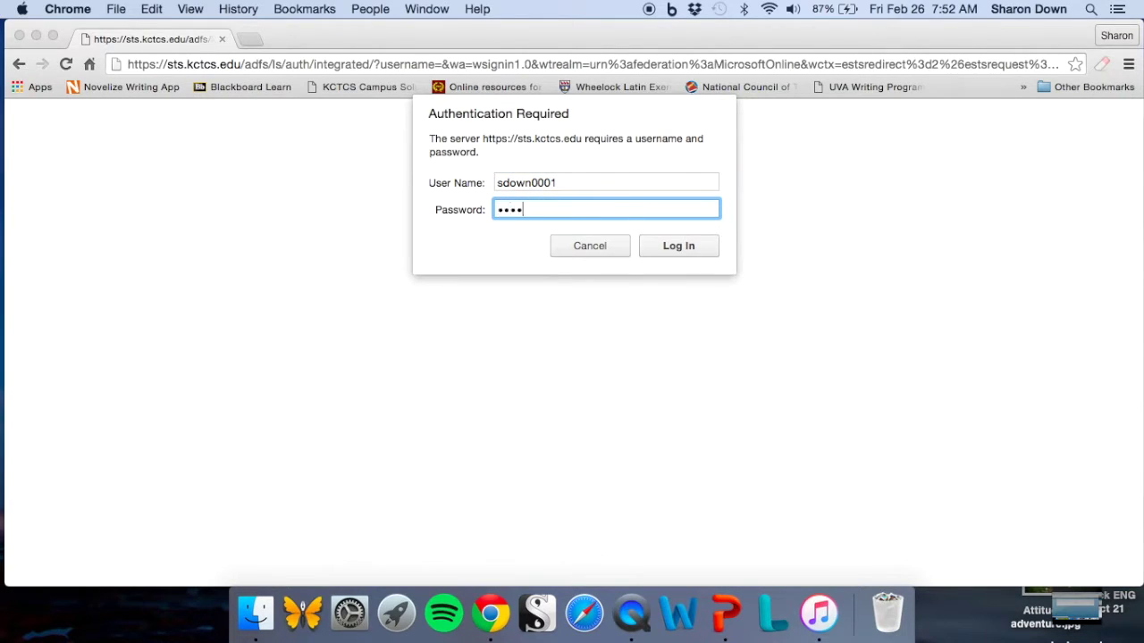
pyautogui.write('•••••••')
pyautogui.press('Return')
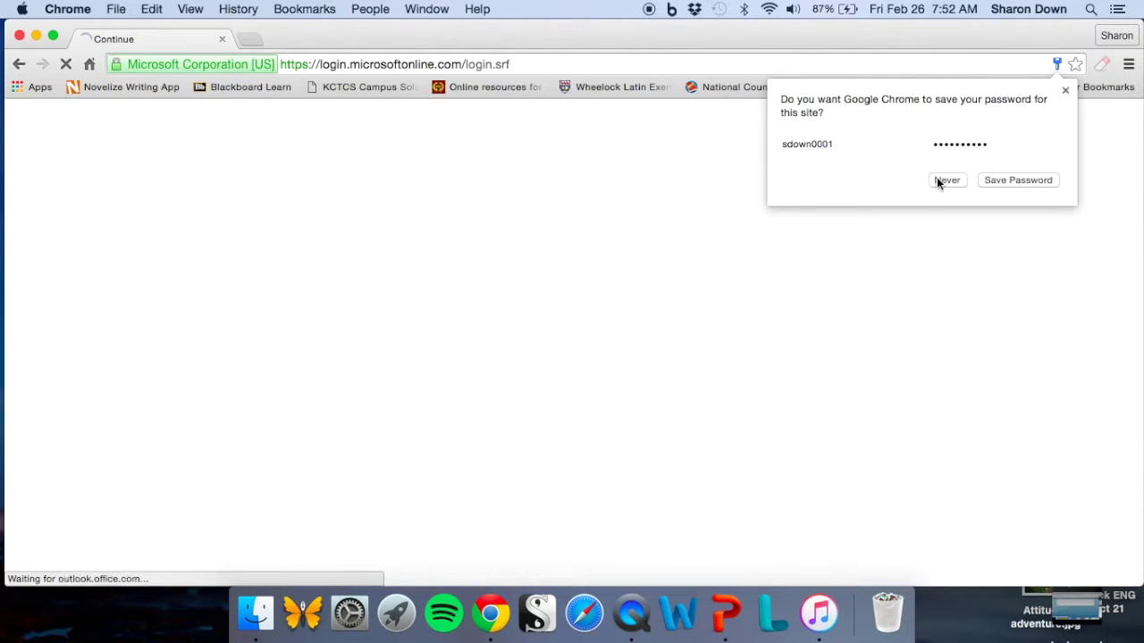
pyautogui.click(947, 183)
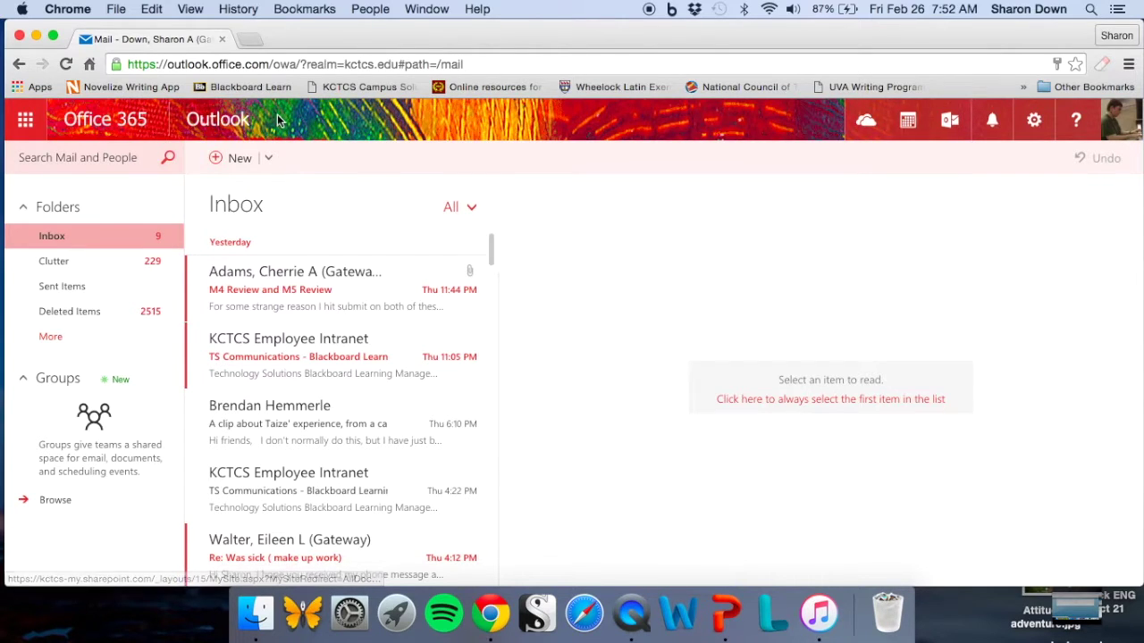
# Switch from Outlook to OneDrive through the Office 365 app launcher.
pyautogui.click(25, 121)
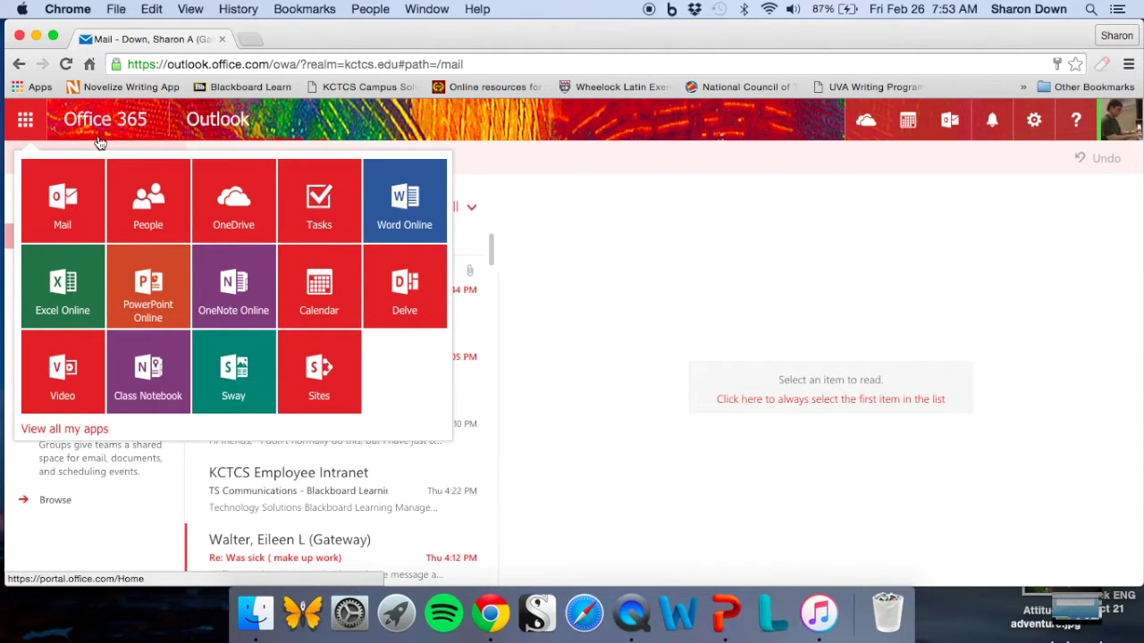
pyautogui.click(228, 214)
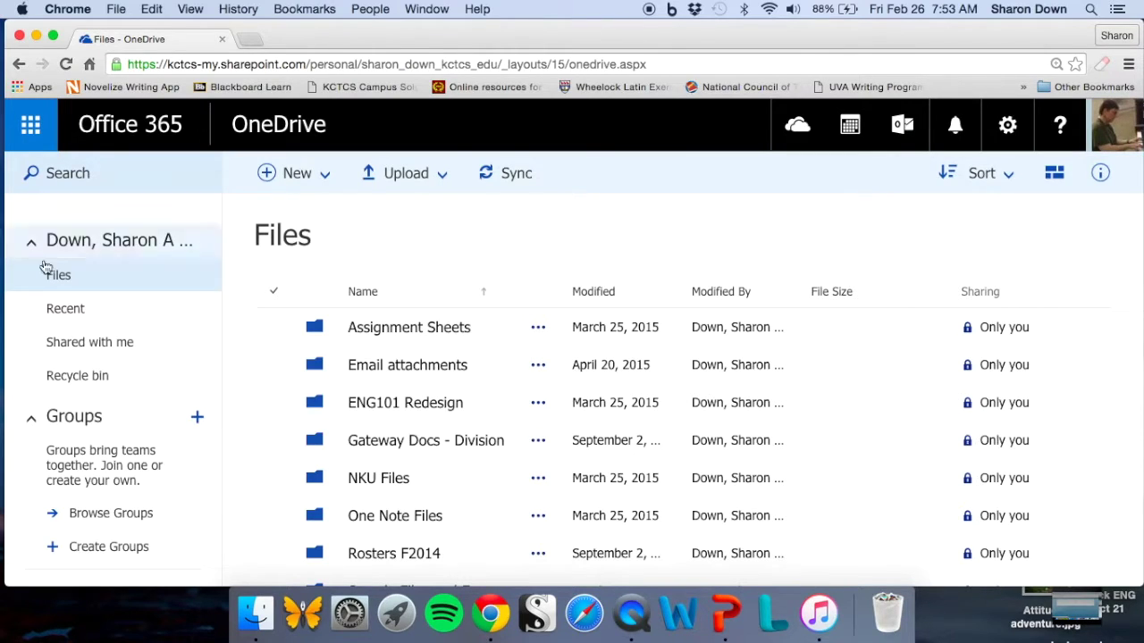
# Create a new Word document from the OneDrive New menu.
pyautogui.click(291, 175)
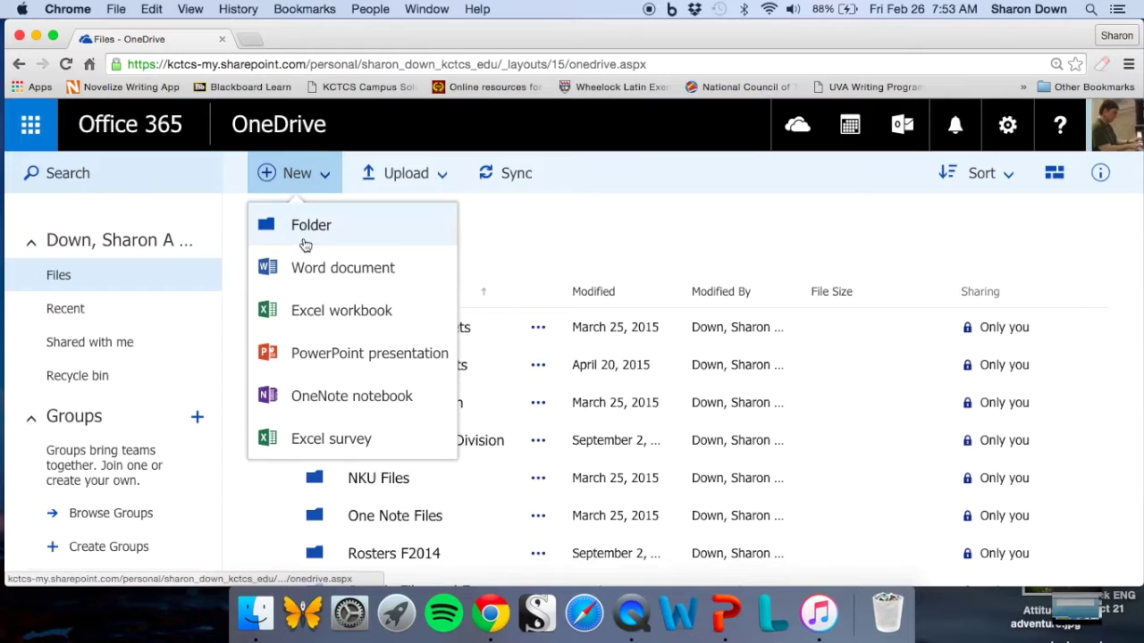
pyautogui.click(327, 279)
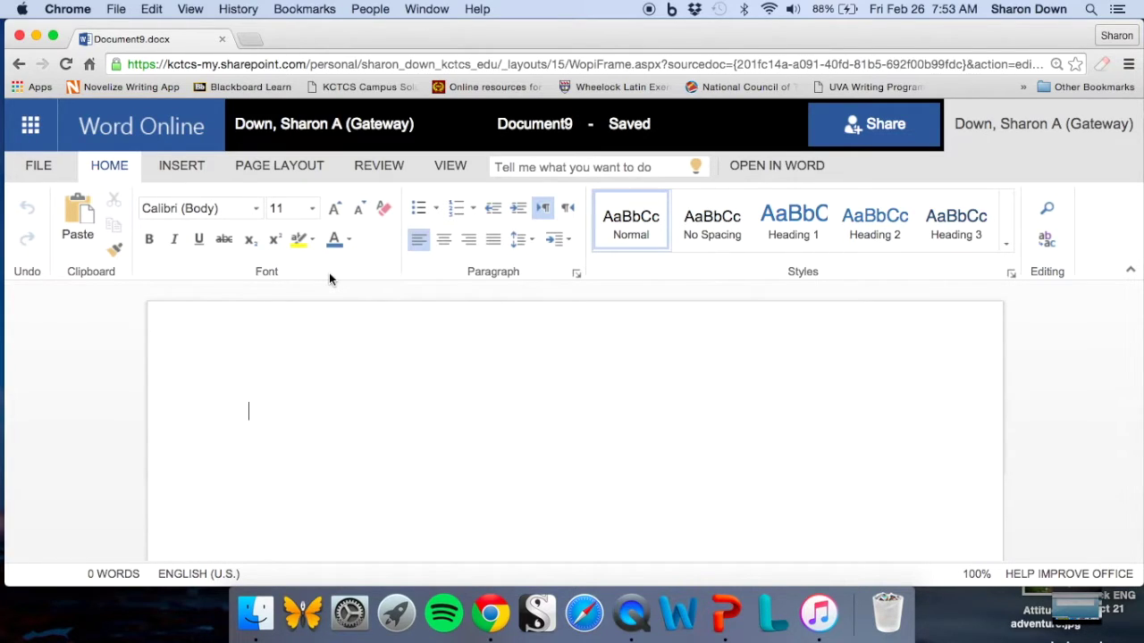
# Set the font to Arial at 12 pt.
pyautogui.click(256, 208)
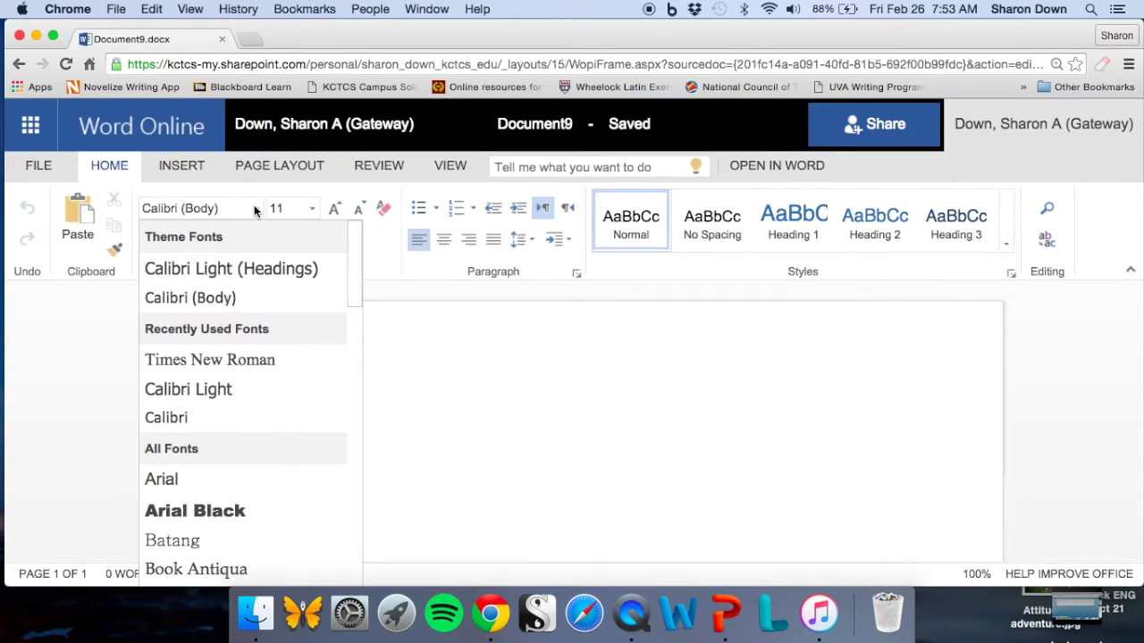
pyautogui.click(168, 480)
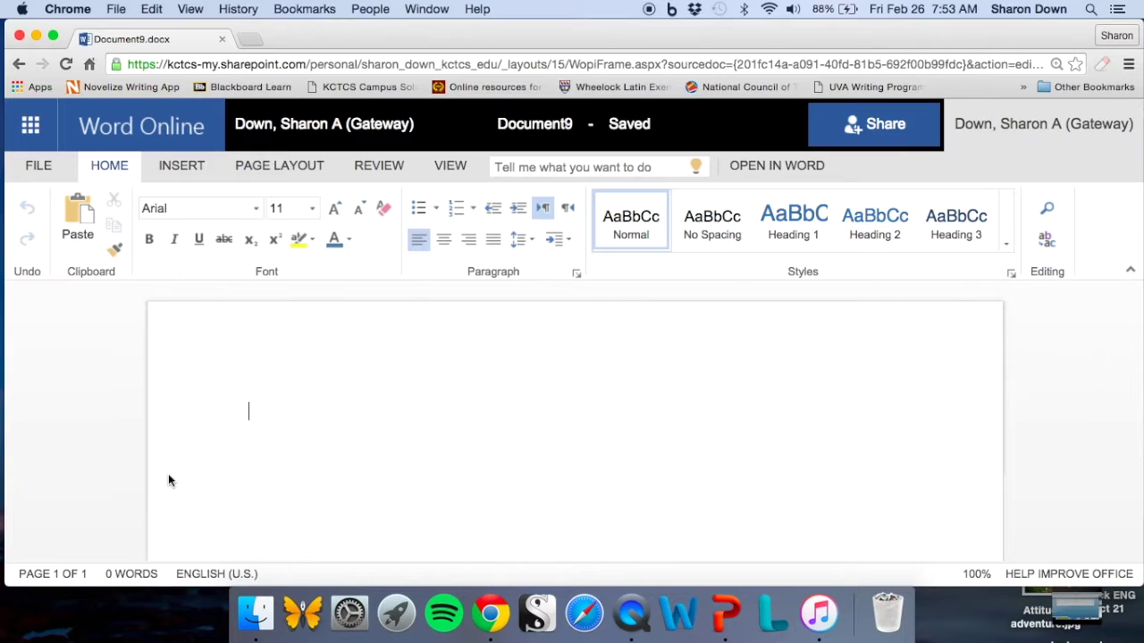
pyautogui.click(310, 208)
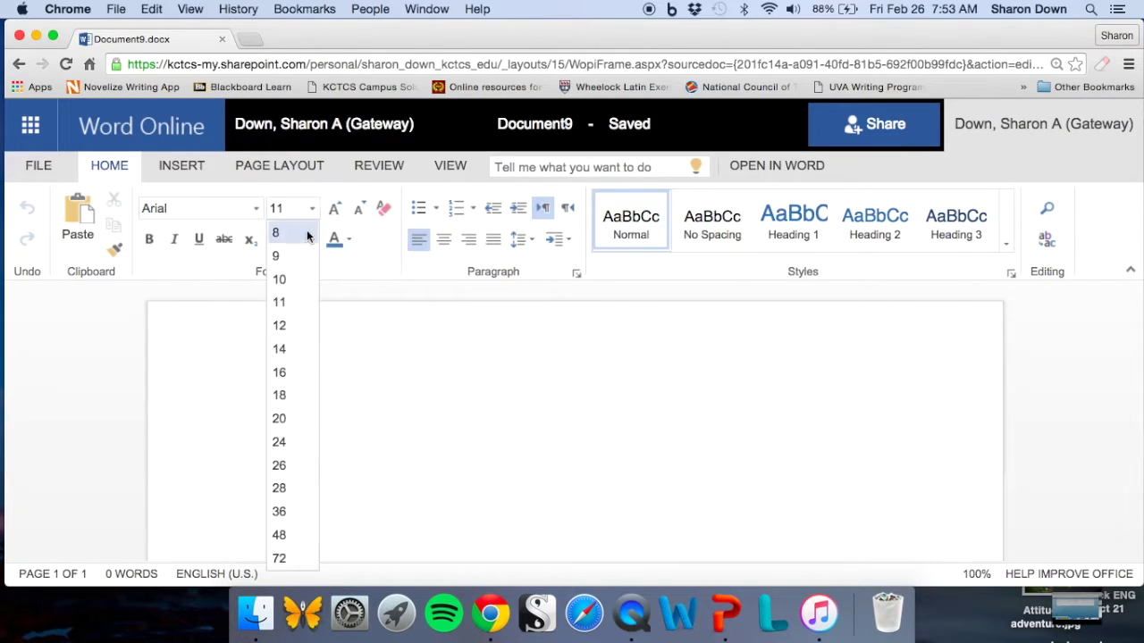
pyautogui.click(290, 327)
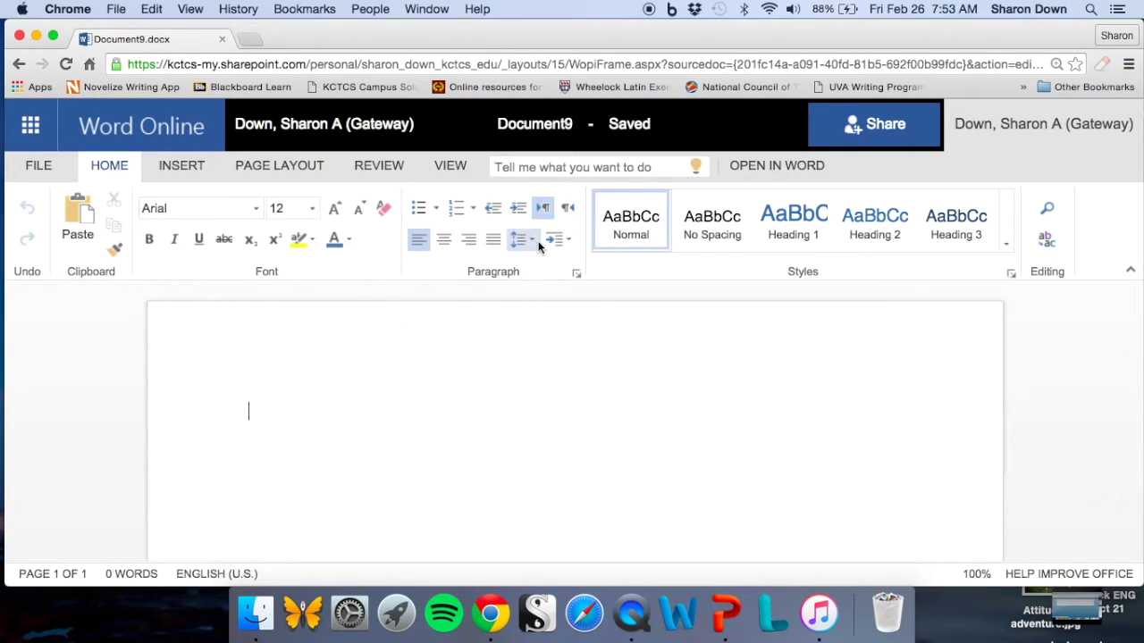
# Set paragraph spacing after to 0 pt and line spacing to Double.
pyautogui.click(576, 275)
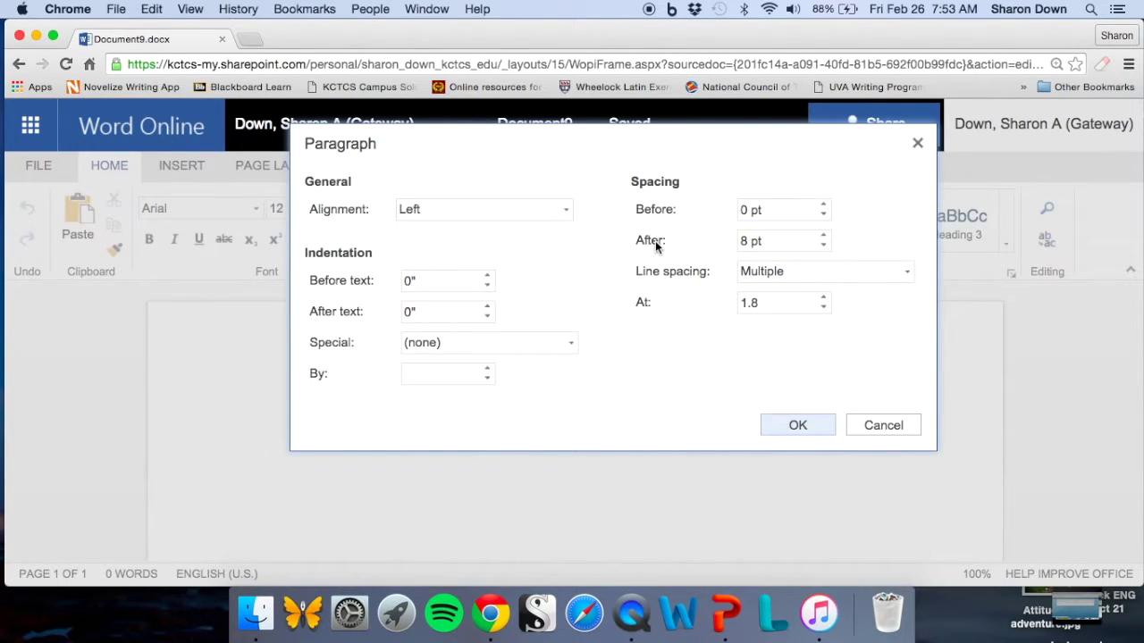
pyautogui.click(823, 244)
pyautogui.click(824, 245)
pyautogui.click(823, 244)
pyautogui.click(826, 243)
pyautogui.click(825, 243)
pyautogui.click(826, 243)
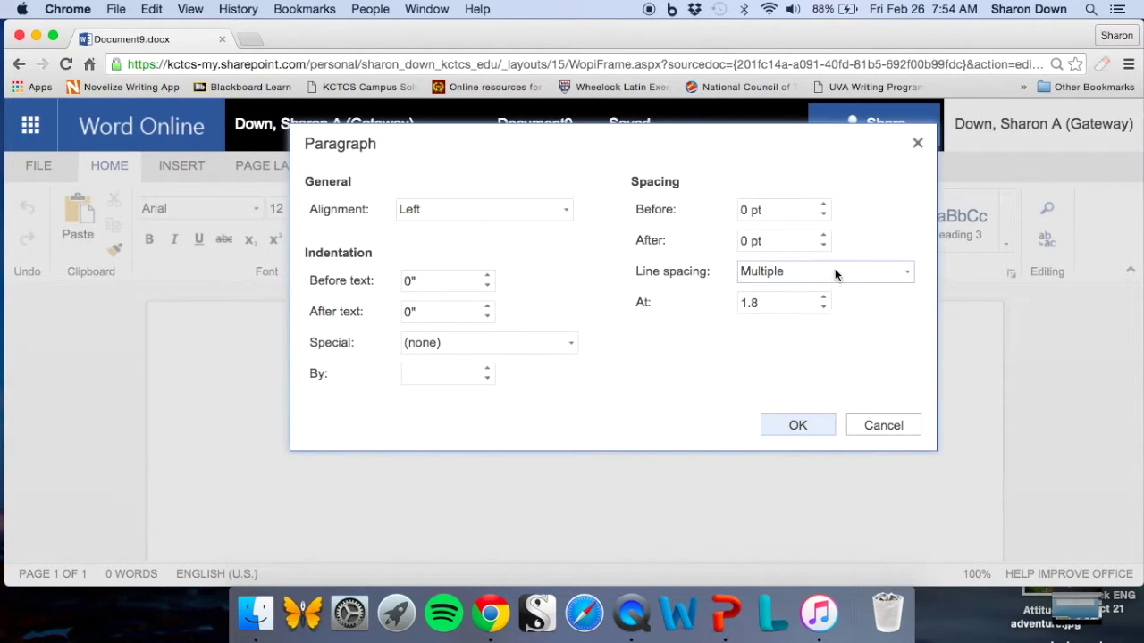
pyautogui.click(835, 271)
pyautogui.click(778, 342)
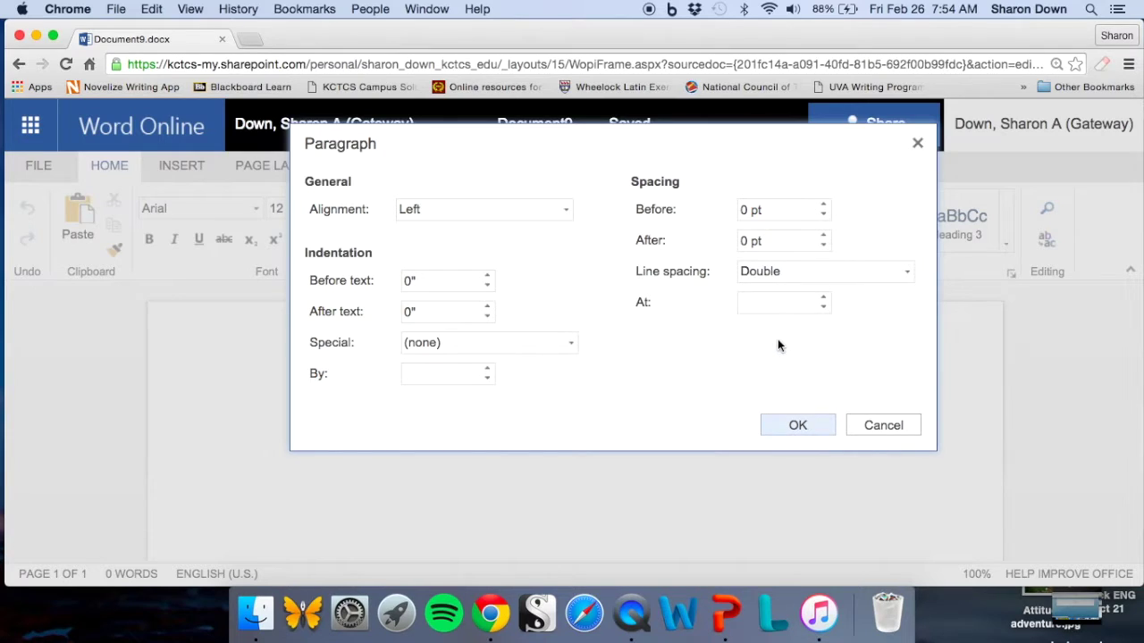
pyautogui.click(798, 425)
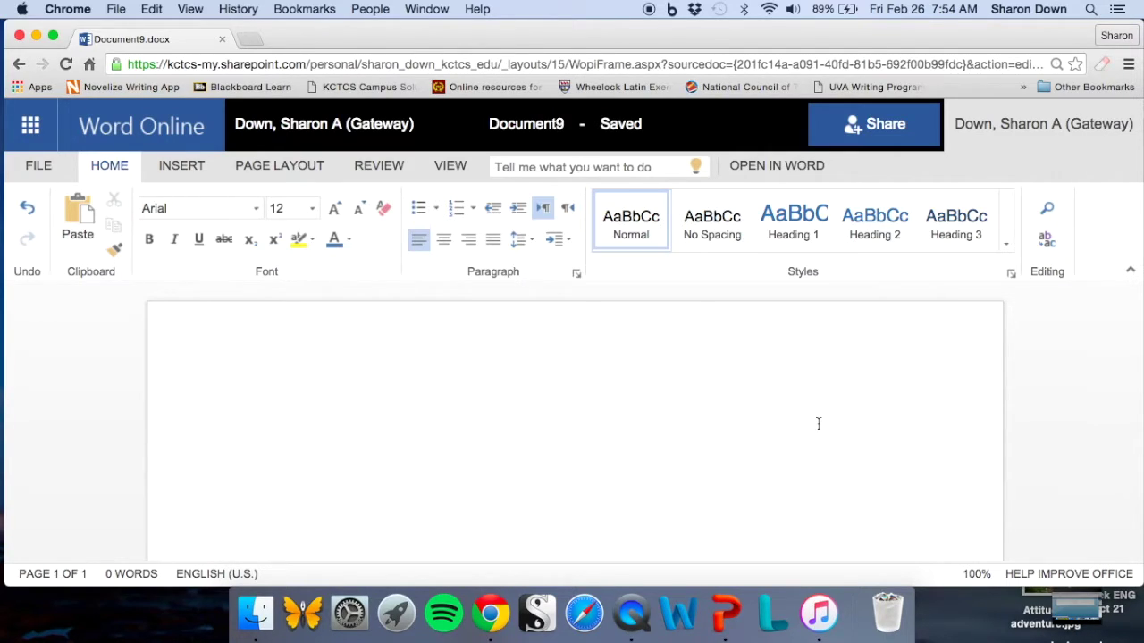
# Type the student's and instructor's names, then ENG101, as the first heading lines.
pyautogui.click(250, 416)
pyautogui.write('Joe S')
pyautogui.press('BackSpace')
pyautogui.write('Cool ')
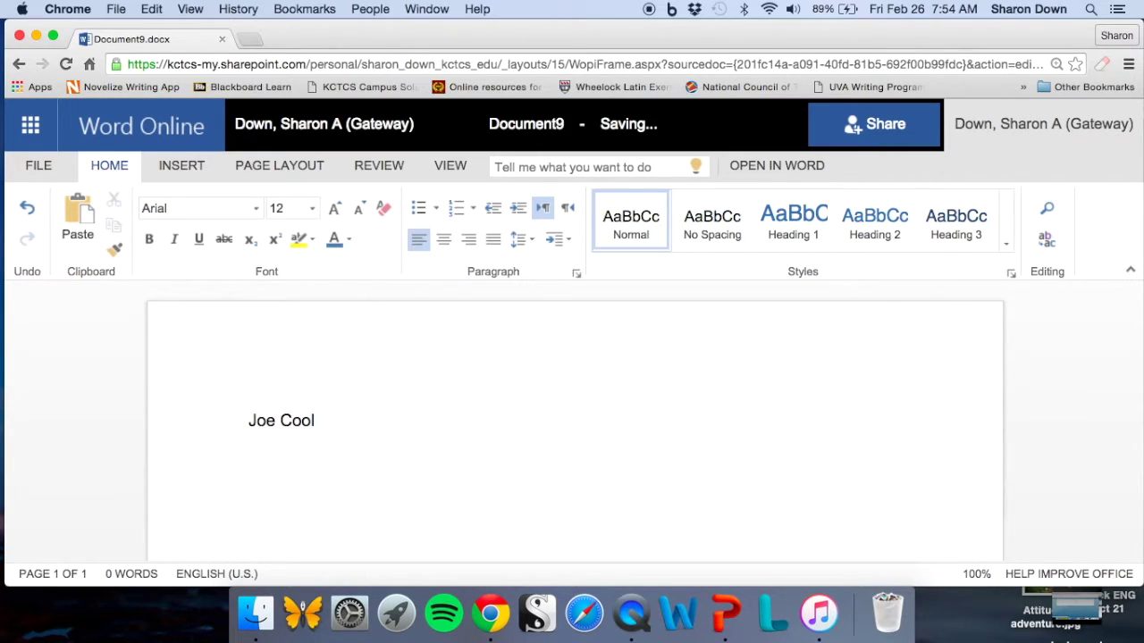
pyautogui.write('Sharon Down')
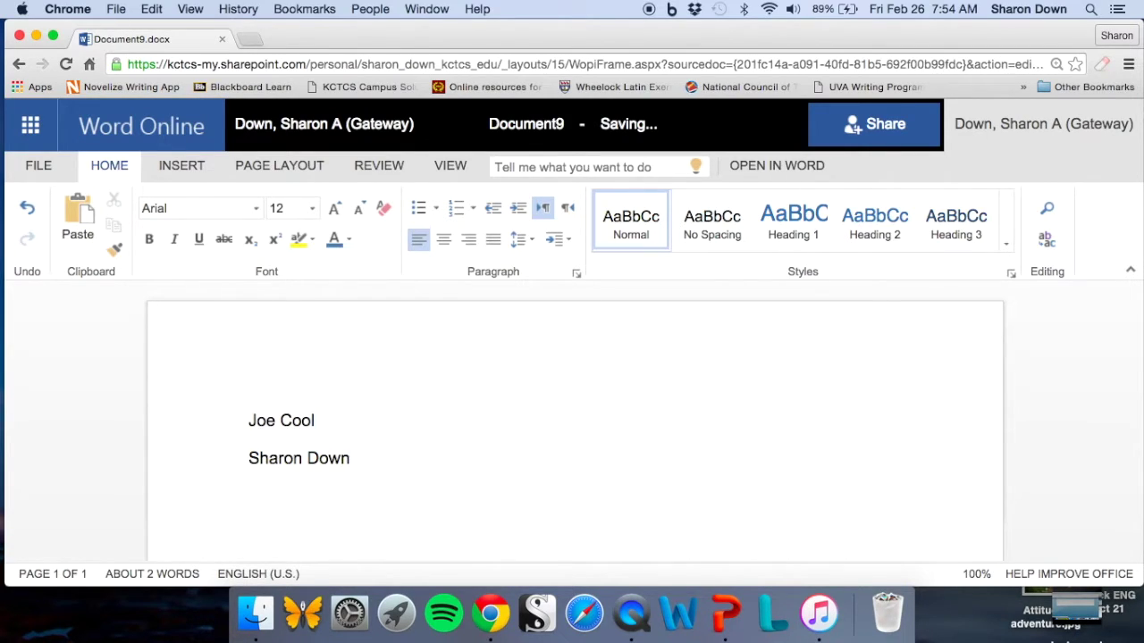
pyautogui.press('Return')
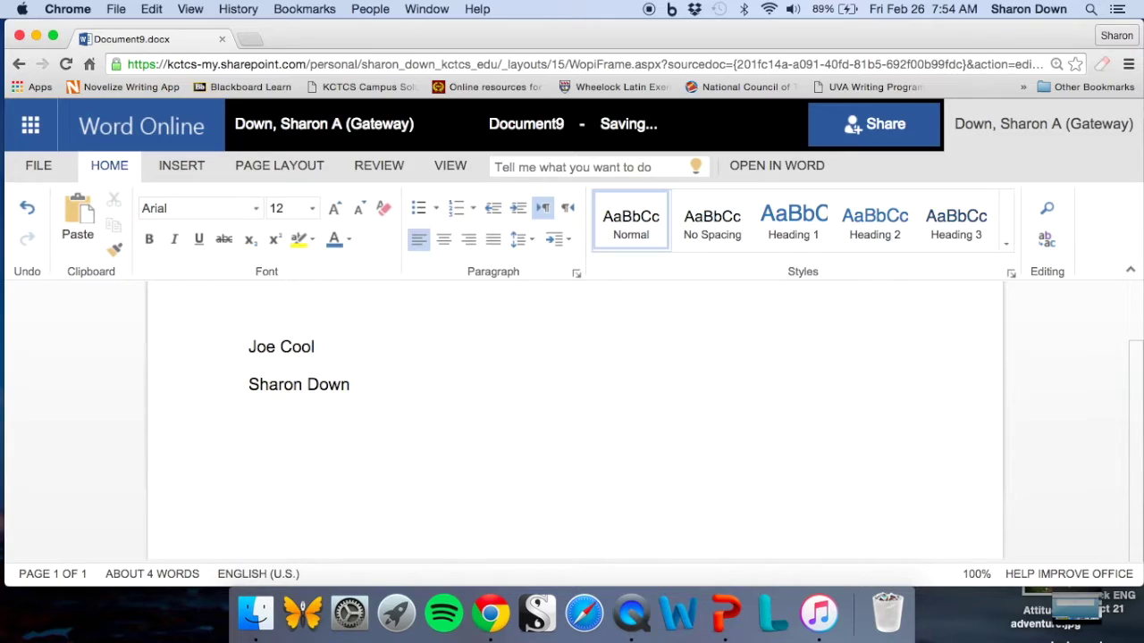
pyautogui.write('ENG101')
pyautogui.press('Return')
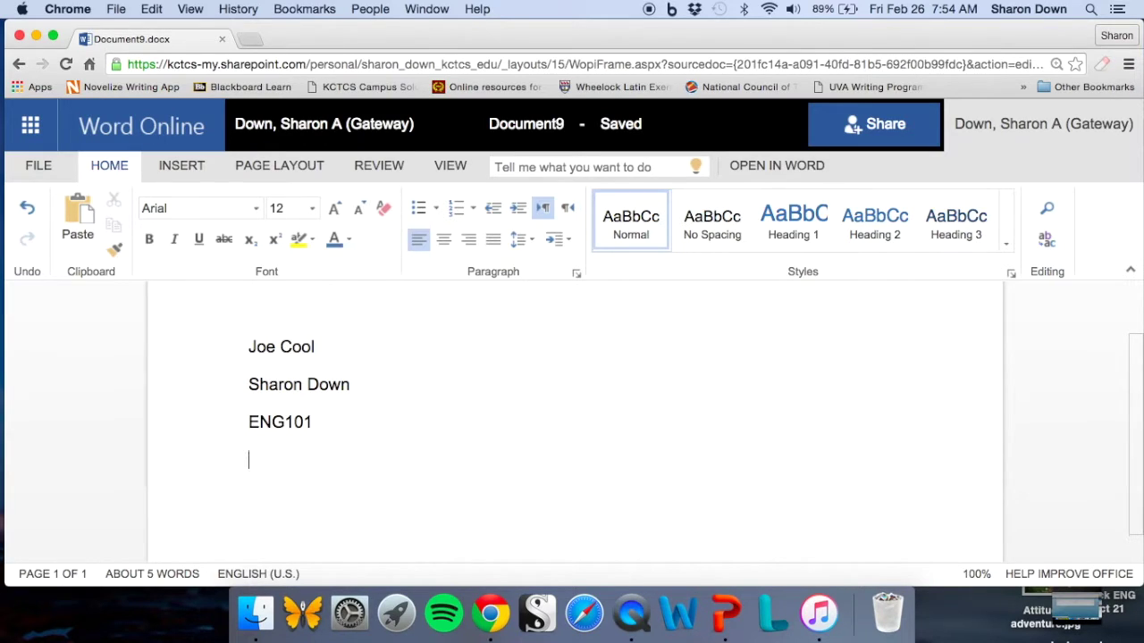
# Add the date 26 February 2016 and start a centred line below it.
pyautogui.write('26 Febria')
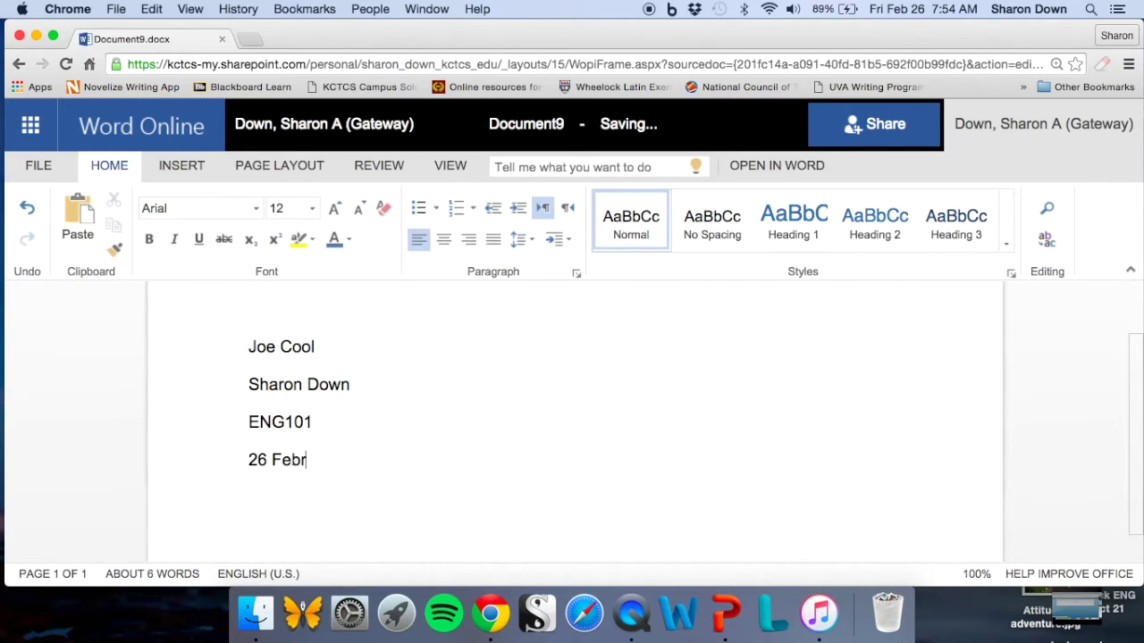
pyautogui.press('BackSpace')
pyautogui.press('BackSpace')
pyautogui.write('uary 2016')
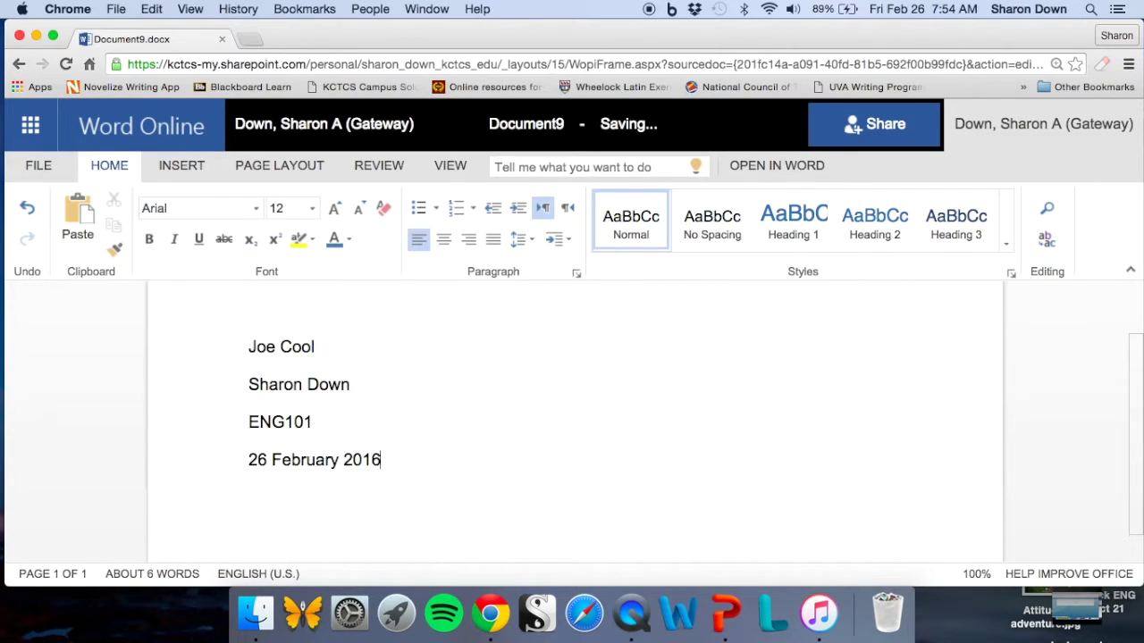
pyautogui.press('Return')
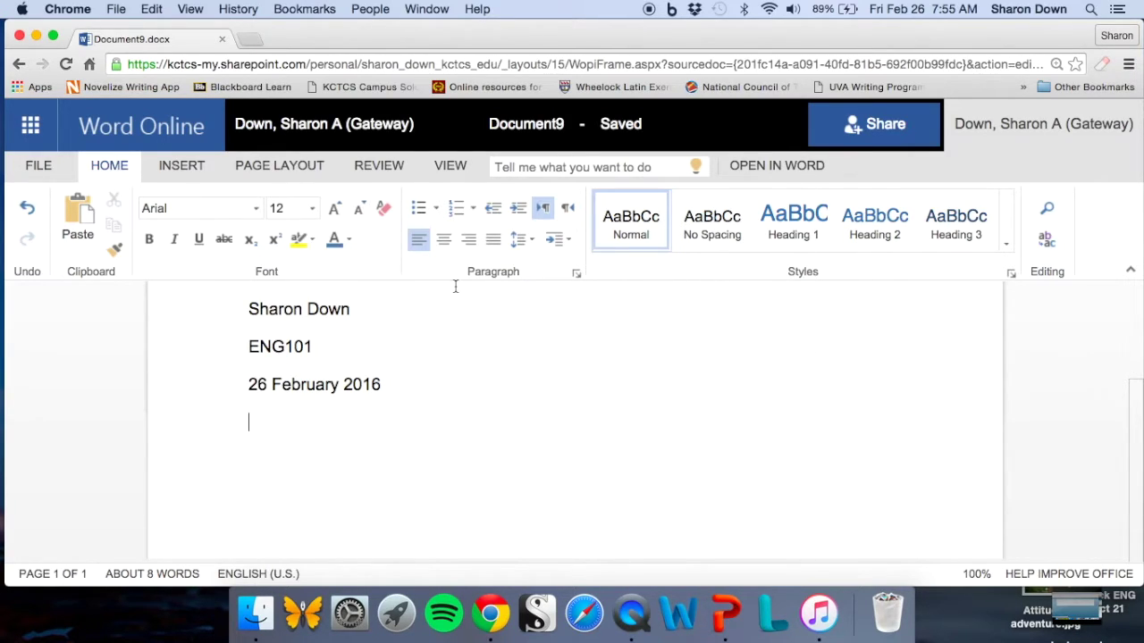
pyautogui.click(444, 241)
# Type the centred title 'My Writing Process' and start a new line beneath it.
pyautogui.write('Your ')
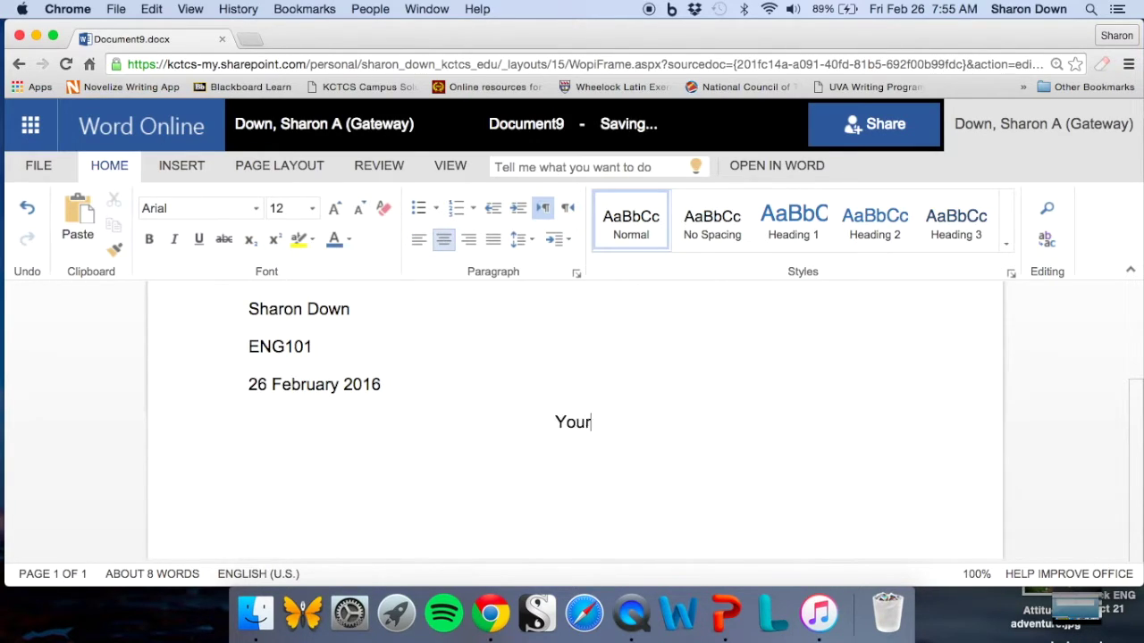
pyautogui.write('Cool')
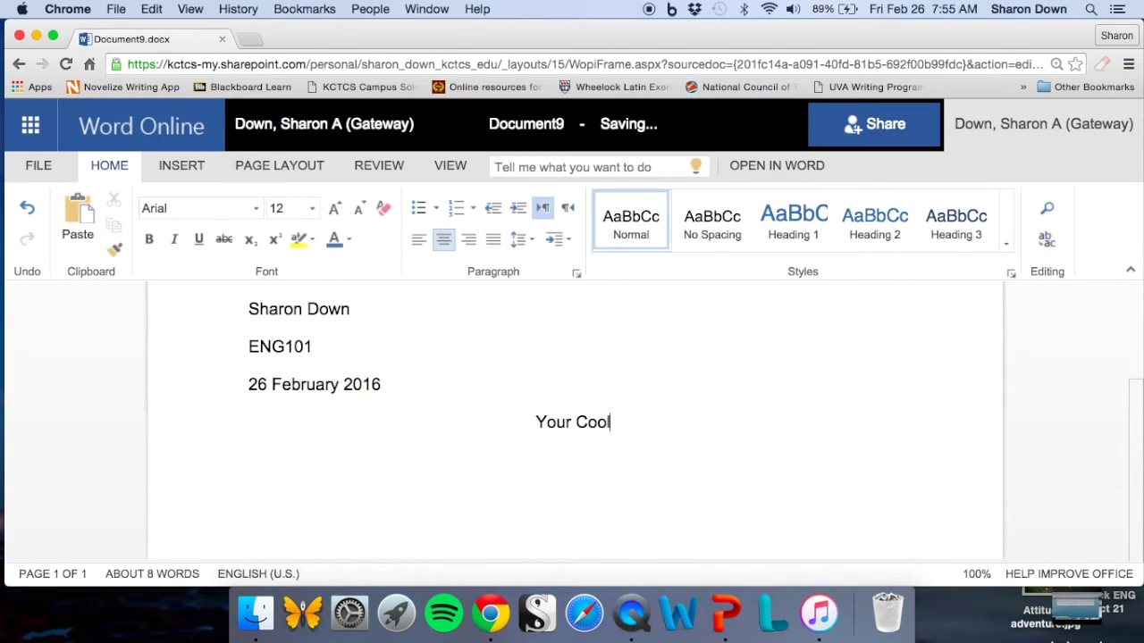
pyautogui.press('BackSpace')
pyautogui.press('BackSpace')
pyautogui.press('BackSpace')
pyautogui.press('BackSpace')
pyautogui.press('BackSpace')
pyautogui.press('BackSpace')
pyautogui.press('BackSpace')
pyautogui.press('BackSpace')
pyautogui.press('BackSpace')
pyautogui.write('My Writing ')
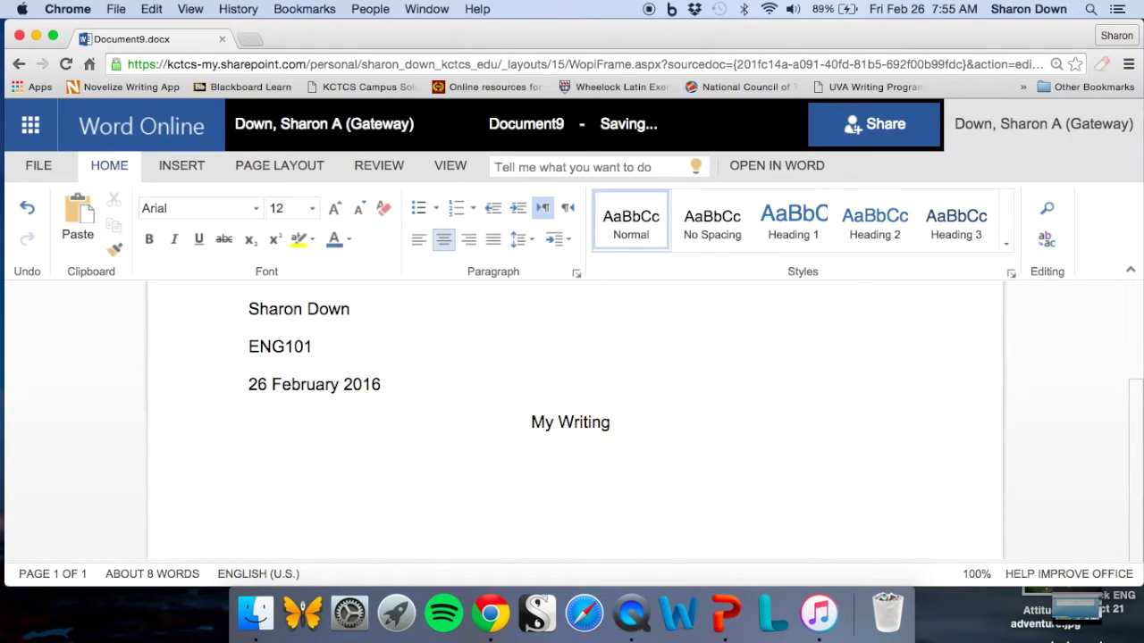
pyautogui.write('Process')
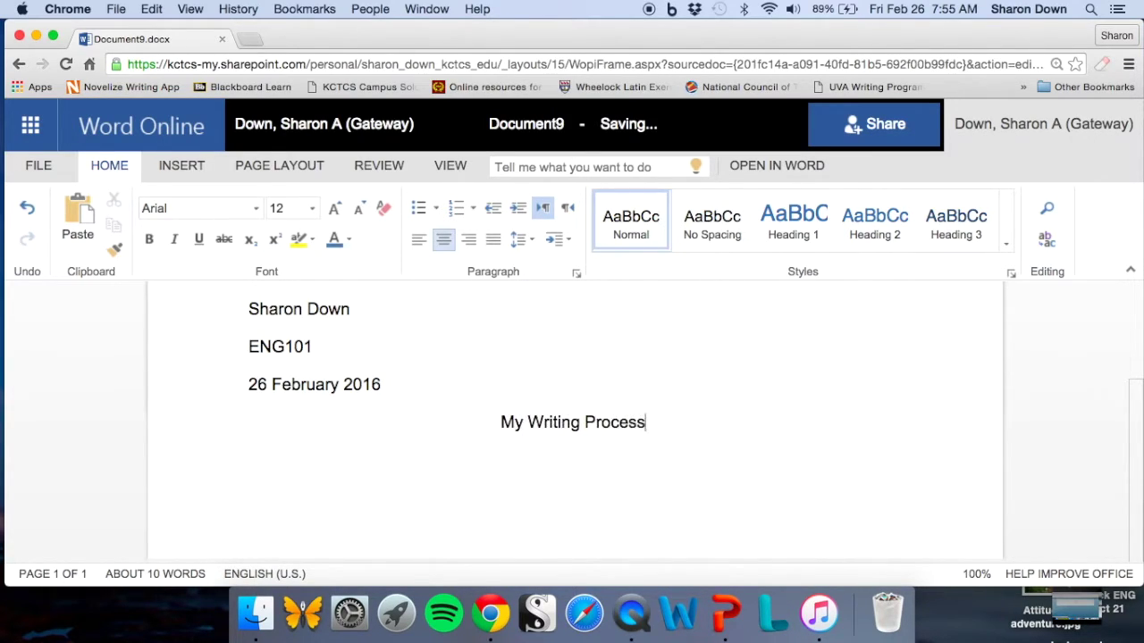
pyautogui.press('Return')
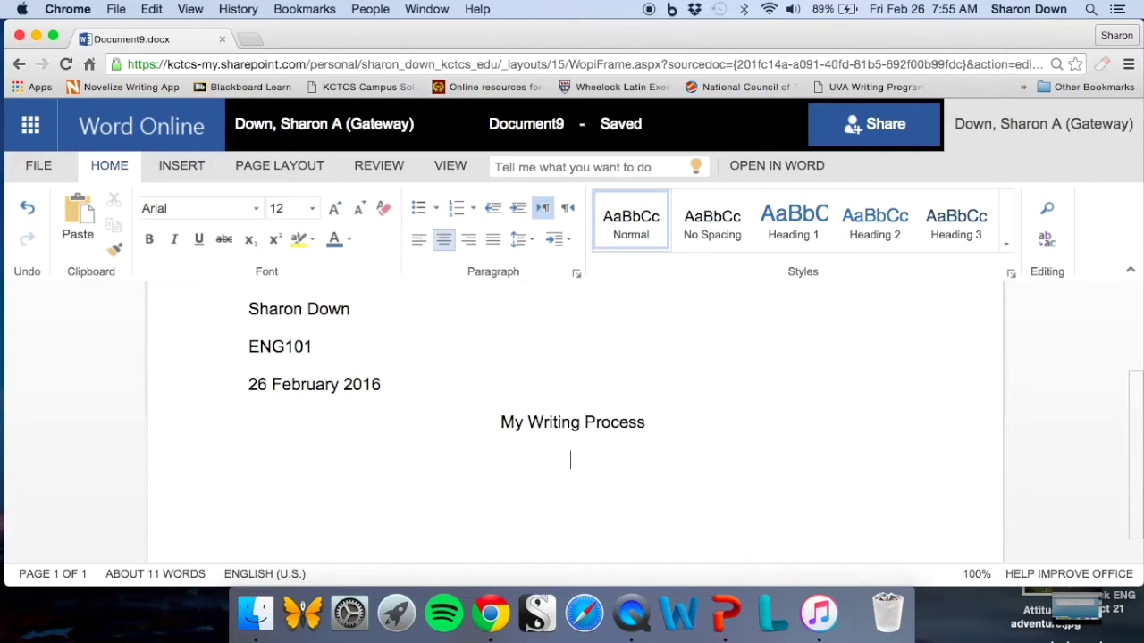
# Left-align the new line and paste the Lorem ipsum body paragraph below the title.
pyautogui.click(413, 240)
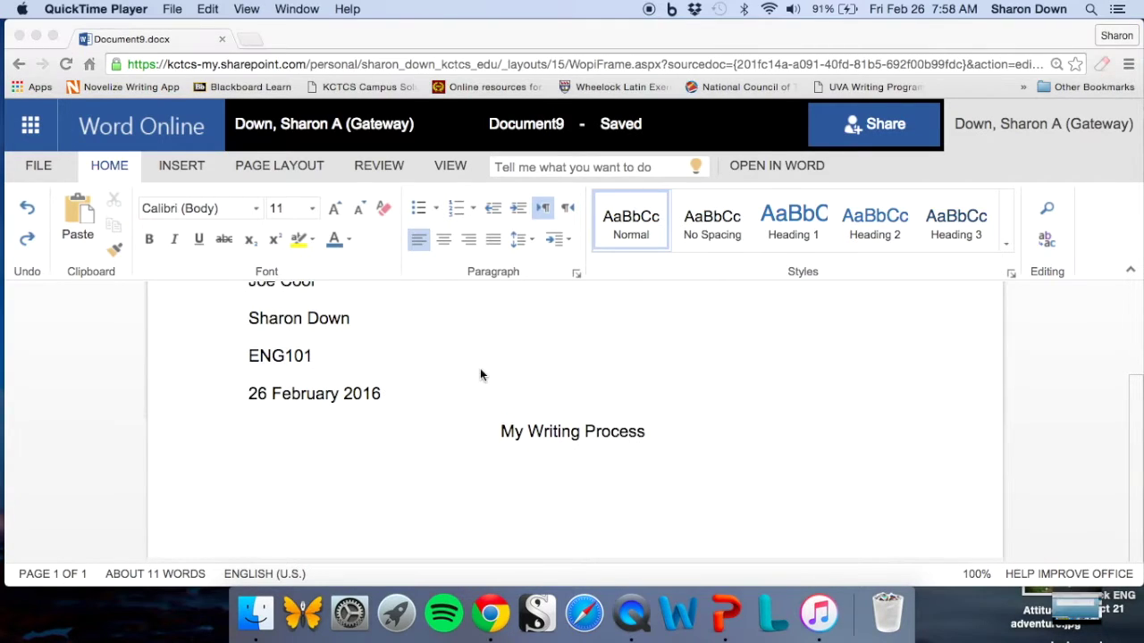
pyautogui.click(234, 498)
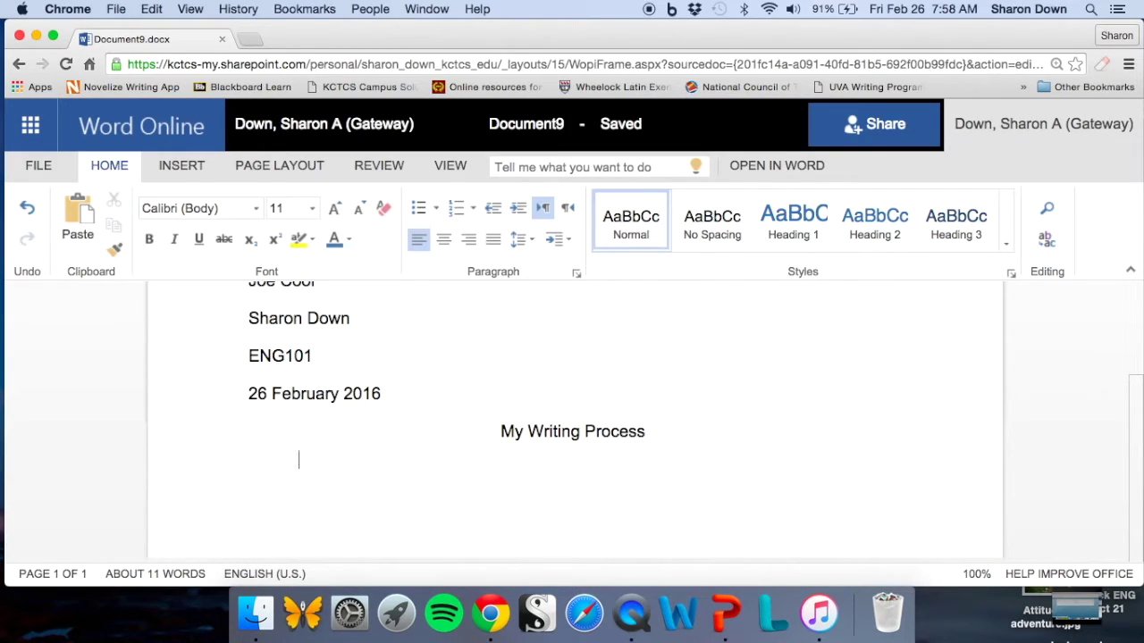
pyautogui.write('Lorem ipsum dolor sit amet, consectetur adipiscing elit. Integer nec odio. Praesent libero. Sed cursus ante dapibus diam. Sed nisi. Nulla quis sem at nibh elementum imperdiet. Duis sagittis ipsum. Praesent mauris. Fusce nec tellus sed augue semper porta. Mauris massa. Vestibulum lacinia arcu eget nulla. Class aptent taciti sociosqu ad litora torquent per conubia nostra, per inceptos himenaeos.')
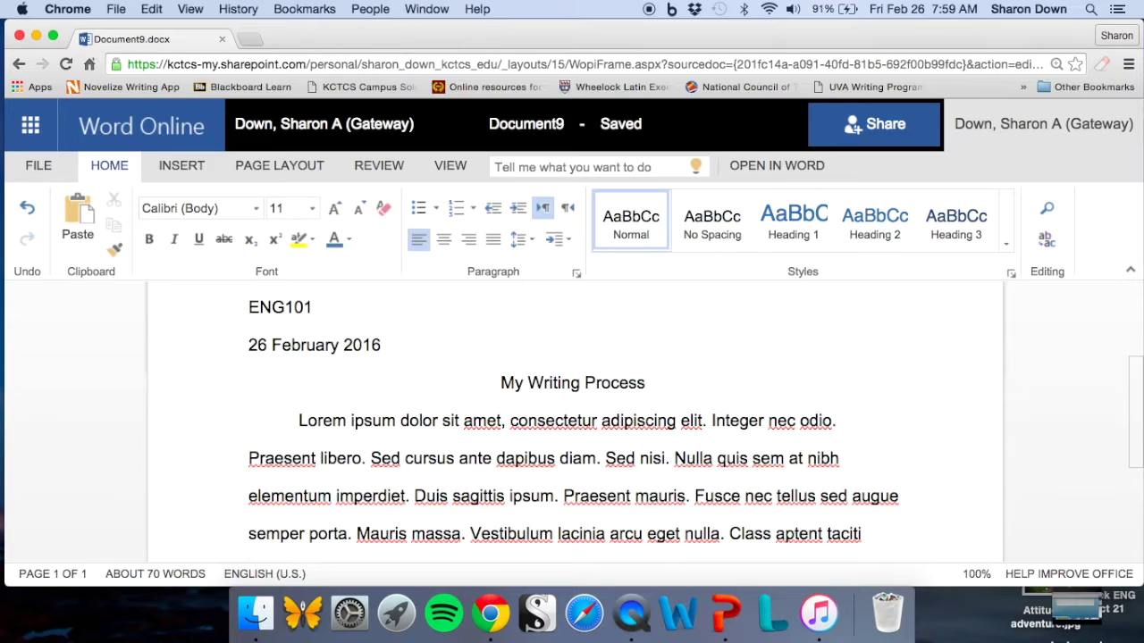
pyautogui.scroll(2, 572, 424)
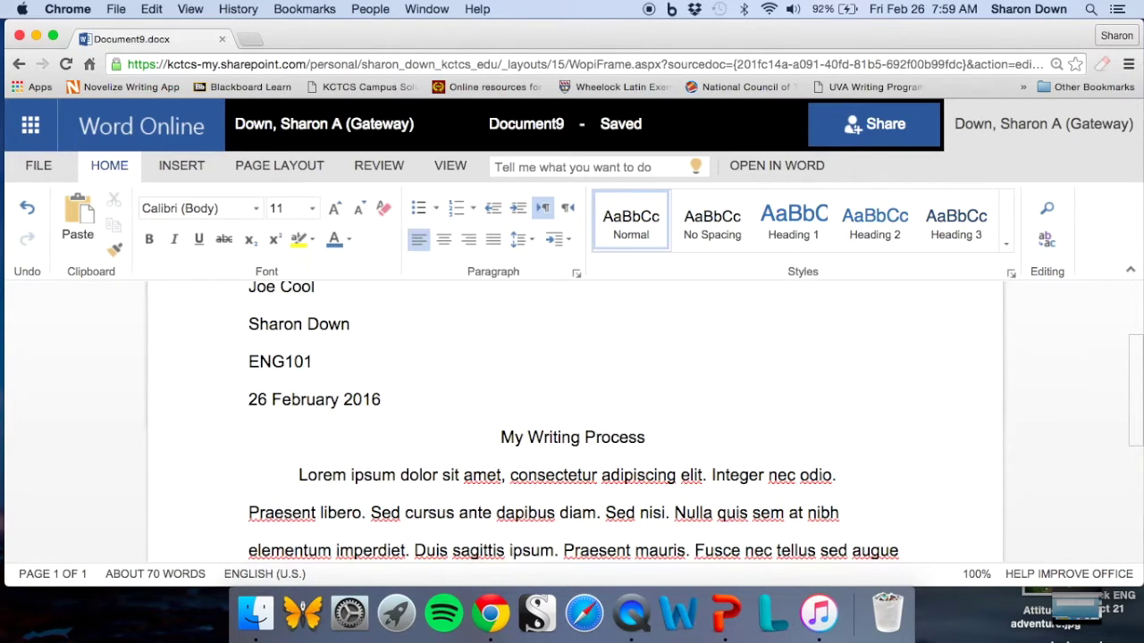
pyautogui.scroll(3, 572, 424)
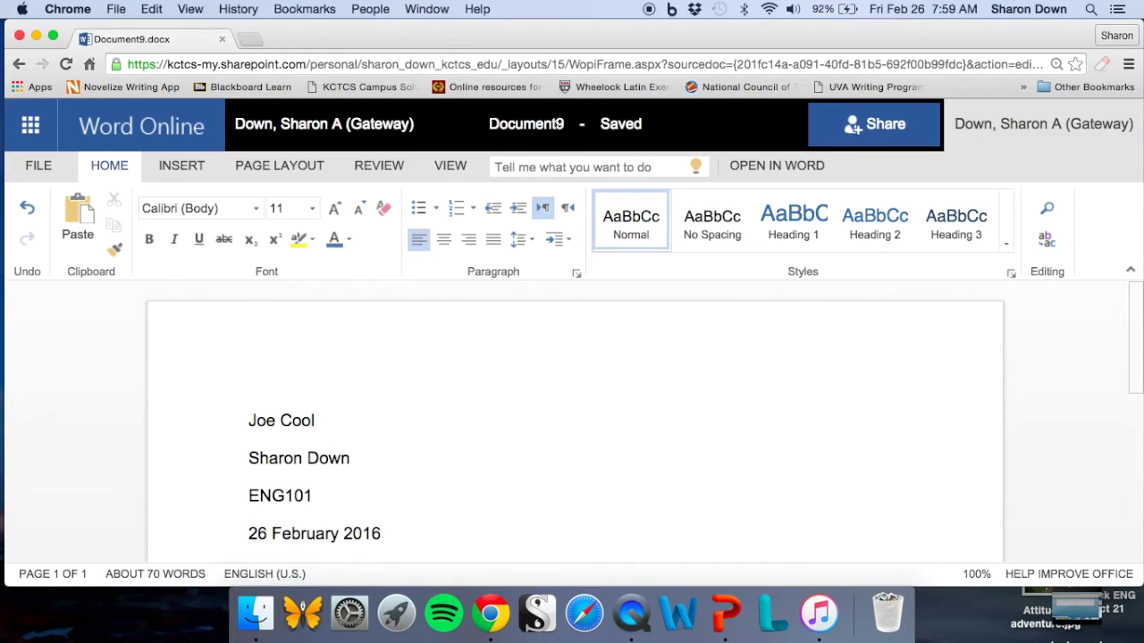
pyautogui.click(454, 166)
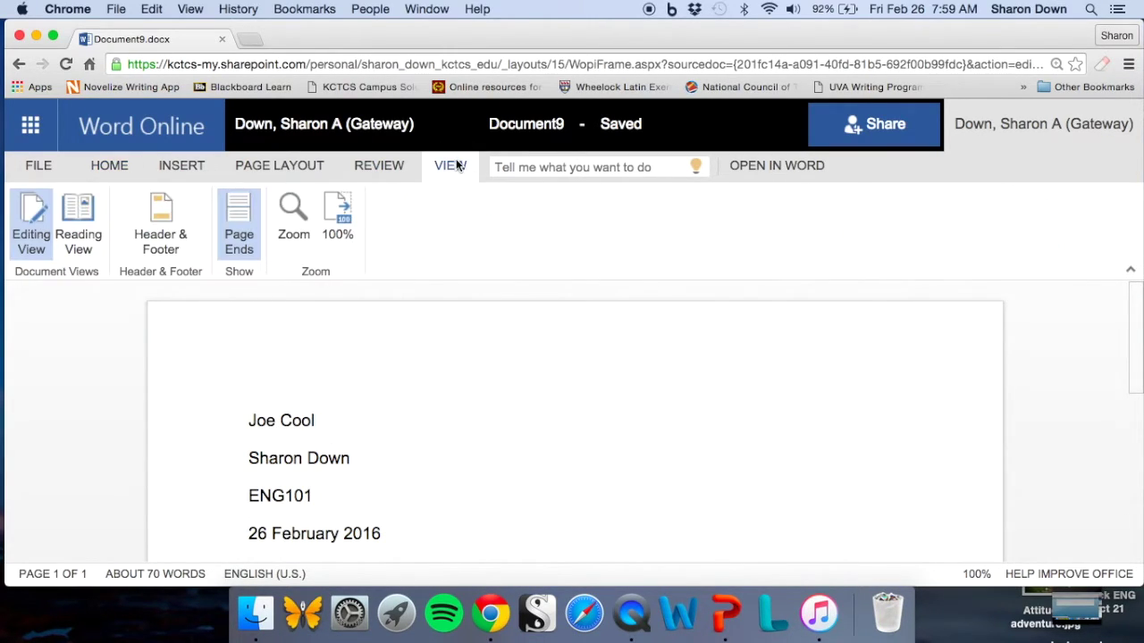
# Insert a top-right header page number preceded by 'Cool', then return to the body.
pyautogui.click(152, 225)
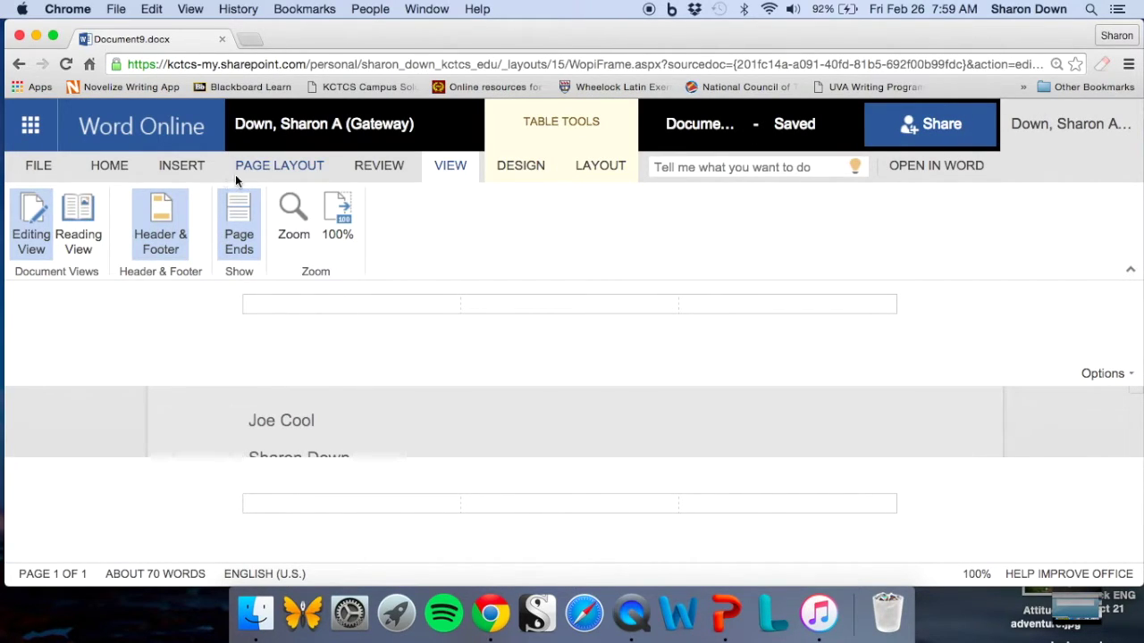
pyautogui.click(183, 167)
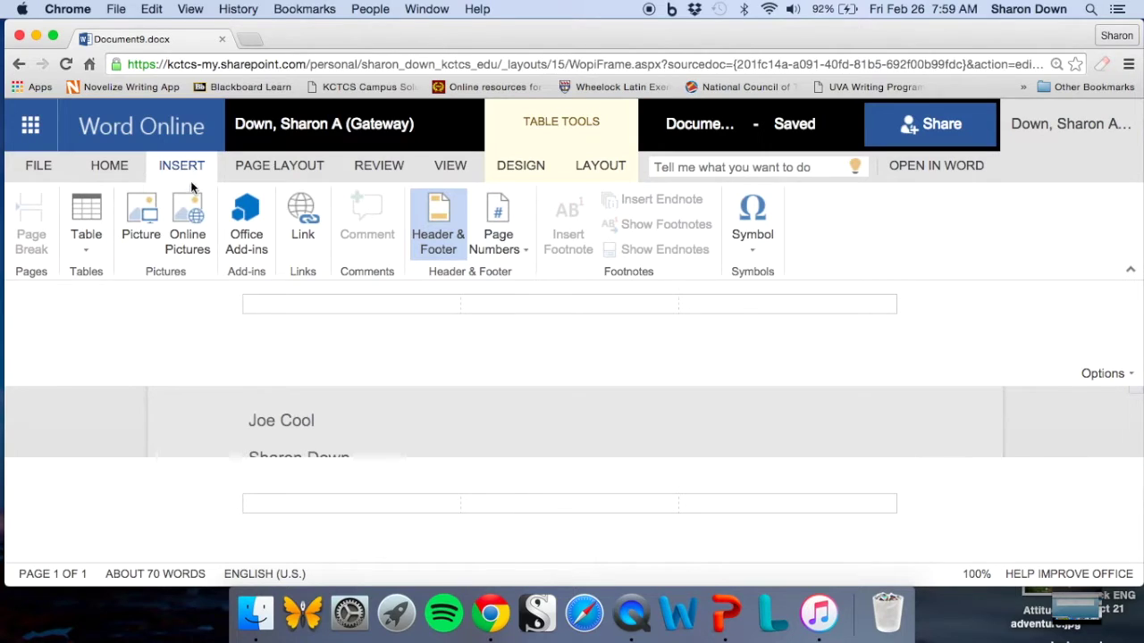
pyautogui.click(512, 238)
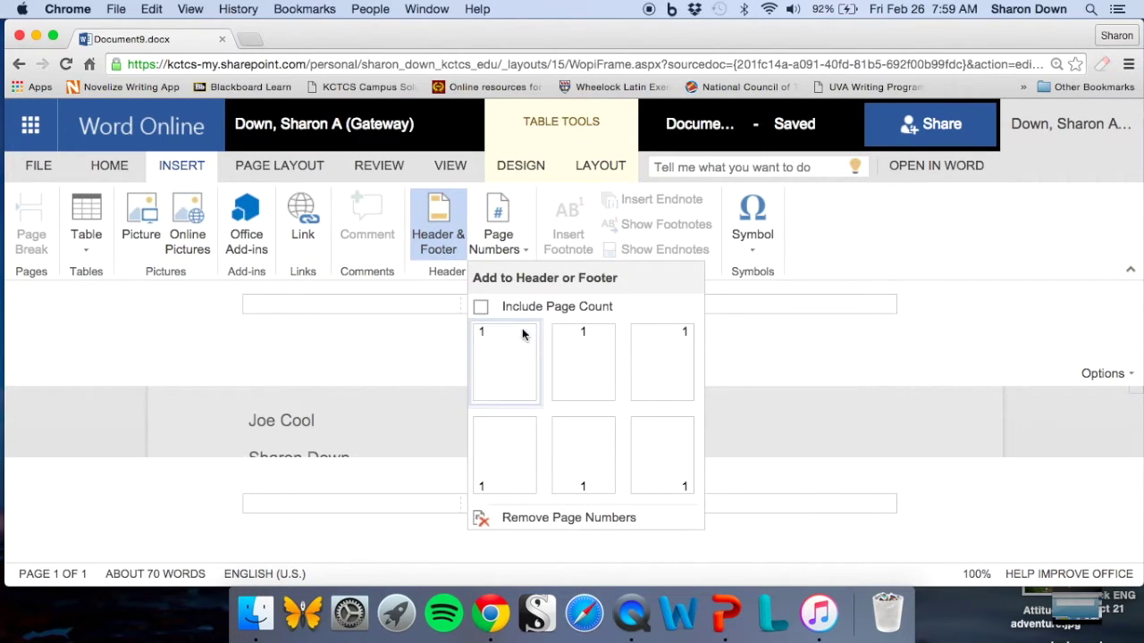
pyautogui.click(664, 365)
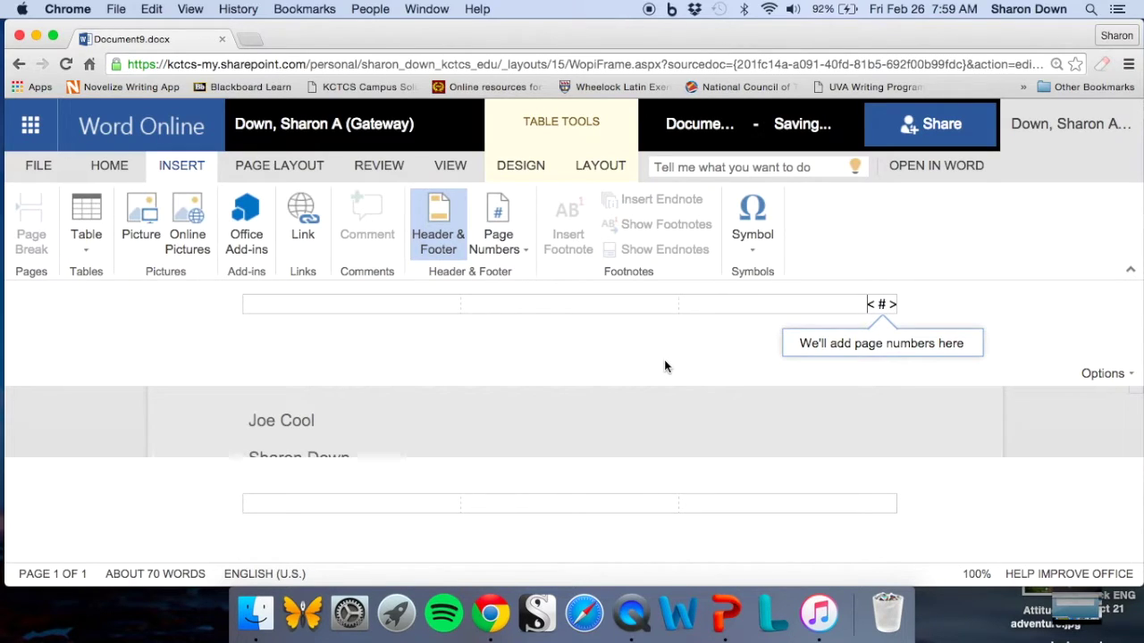
pyautogui.write('Cool')
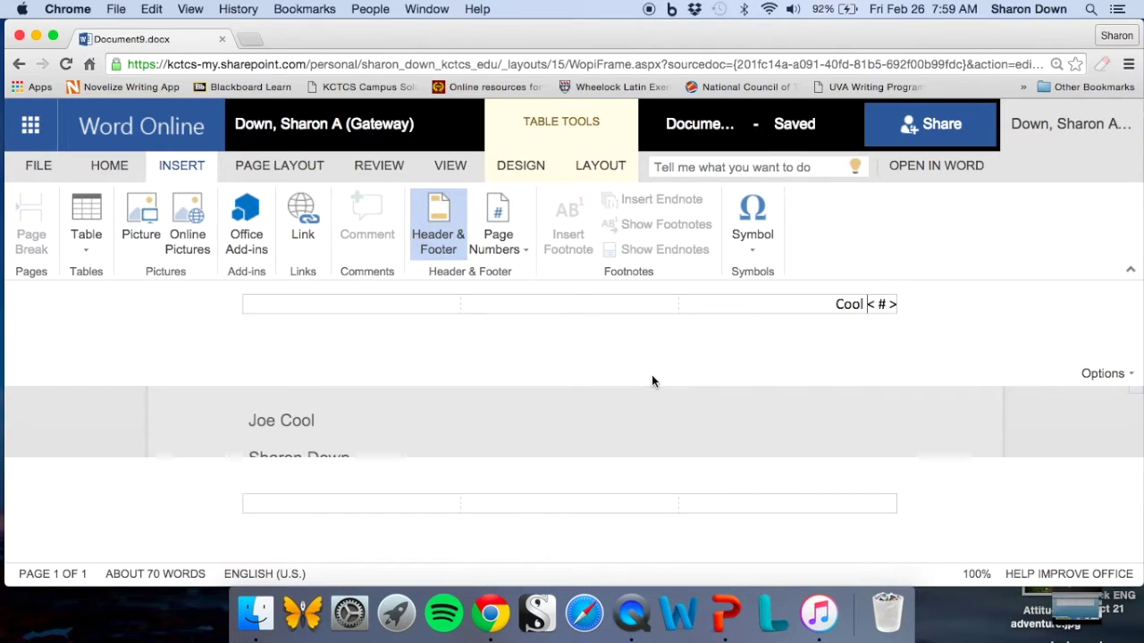
pyautogui.click(520, 428)
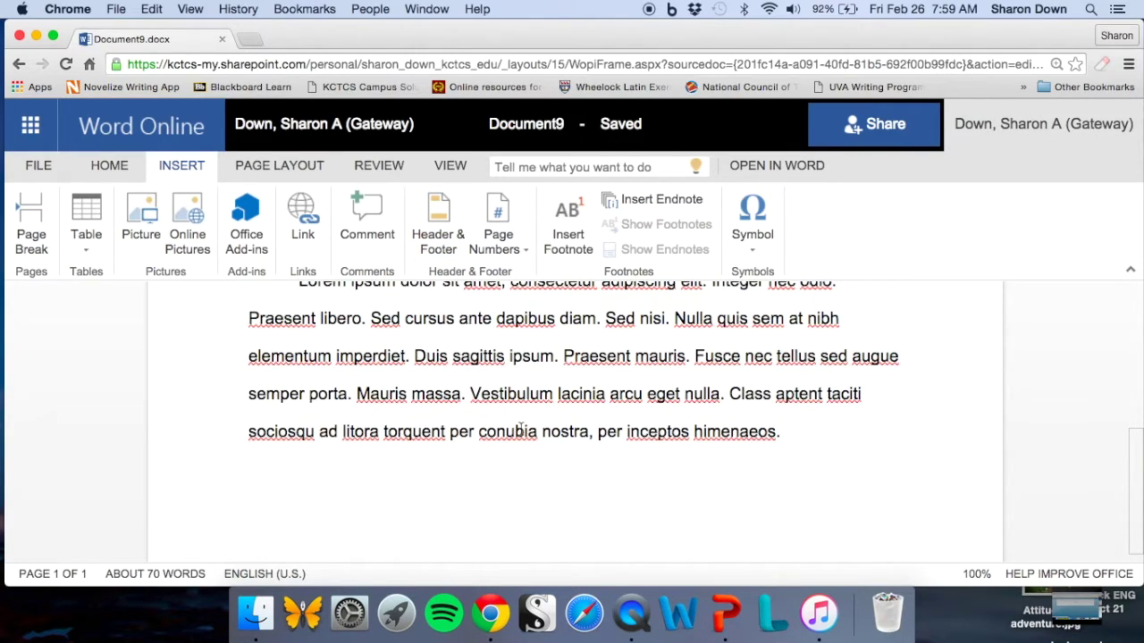
pyautogui.scroll(5, 520, 428)
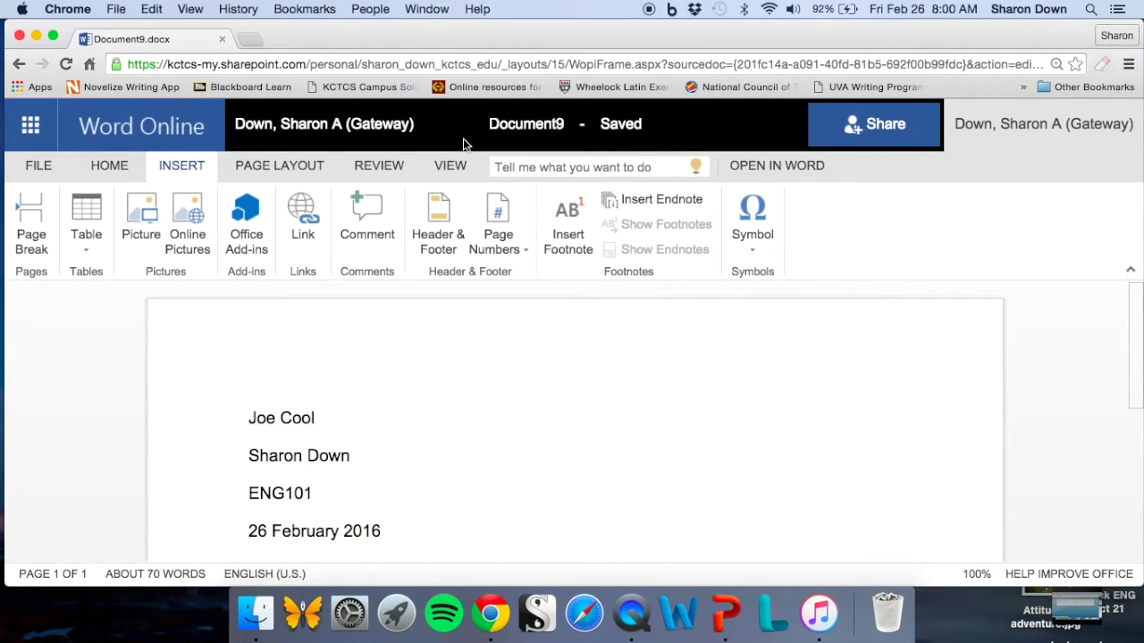
# Rename Document9 to 'CoolJoe-essay1-v1-12345'.
pyautogui.click(514, 130)
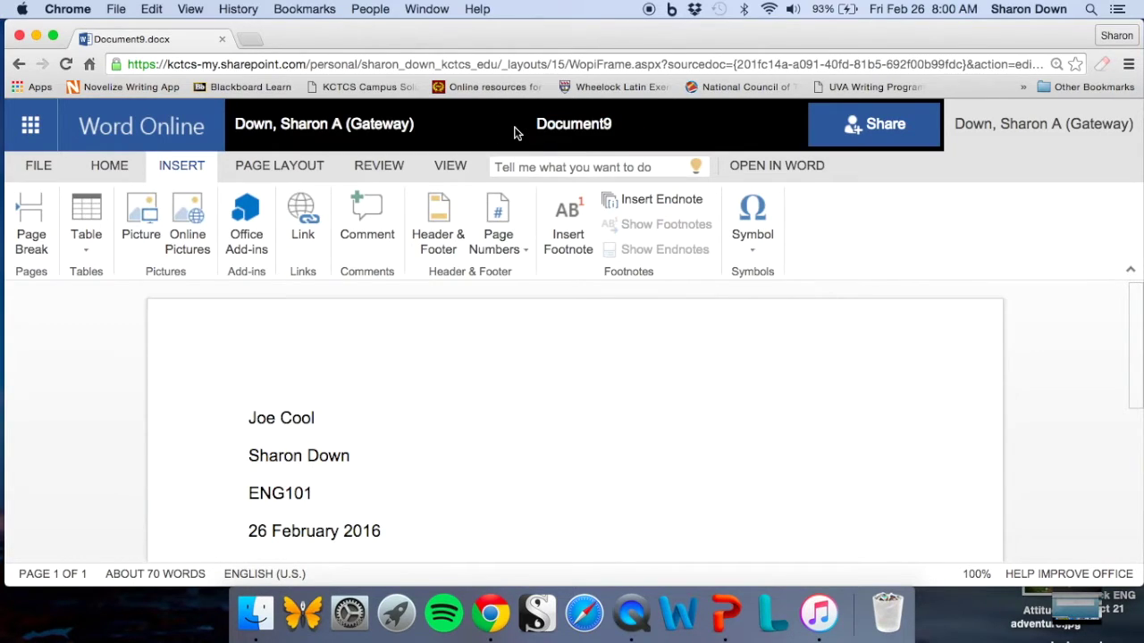
pyautogui.doubleClick(567, 126)
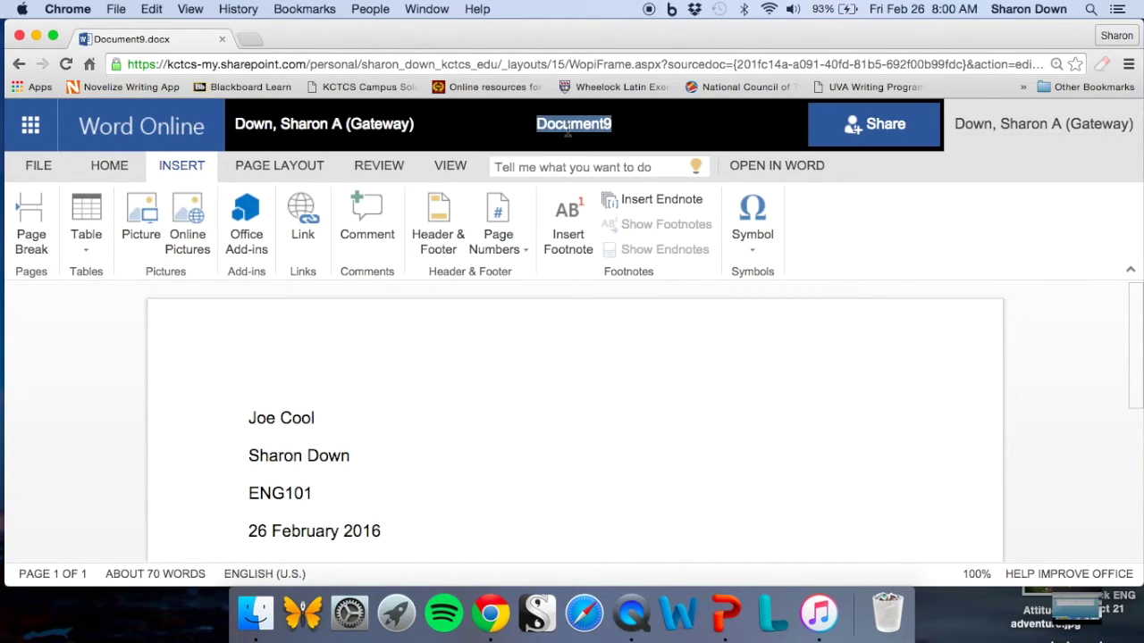
pyautogui.write('C')
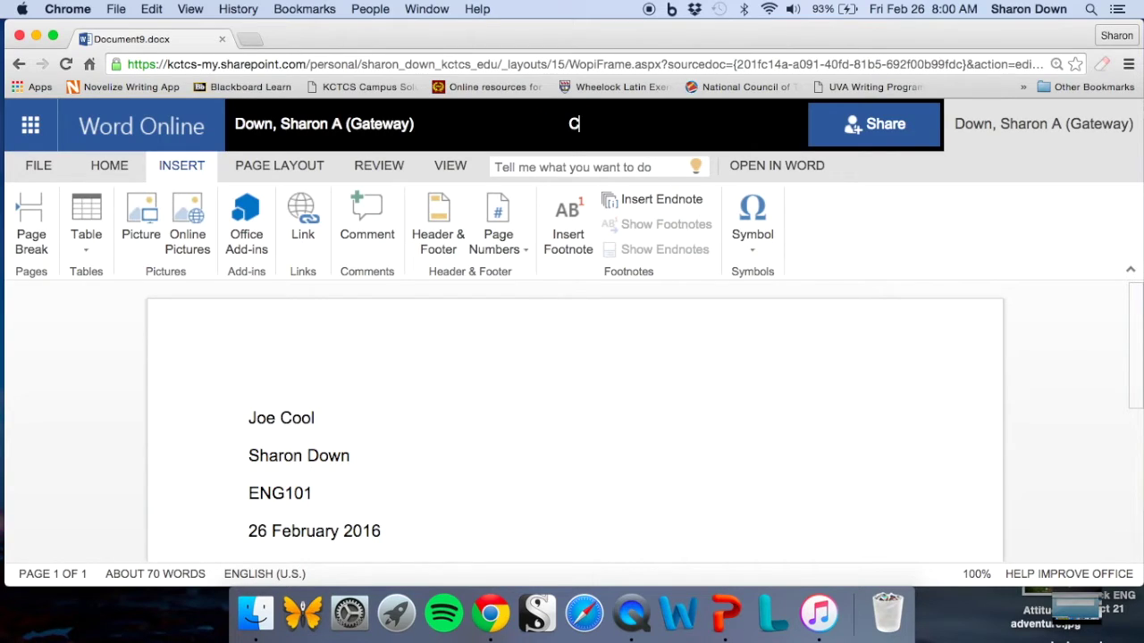
pyautogui.write('oolJoe-essay1')
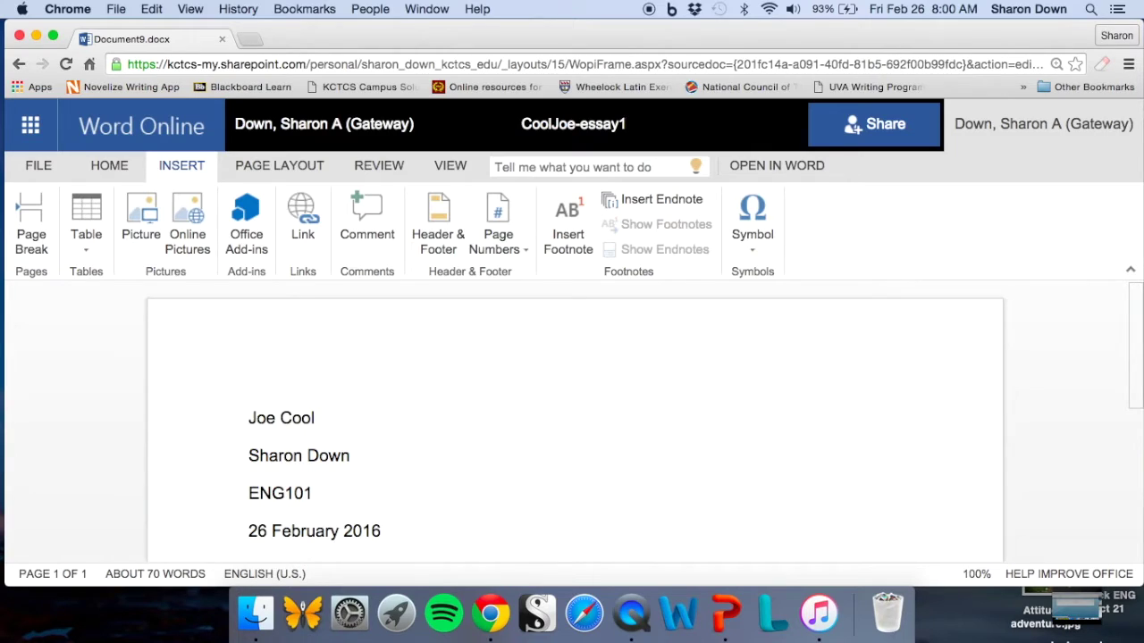
pyautogui.write('-v1')
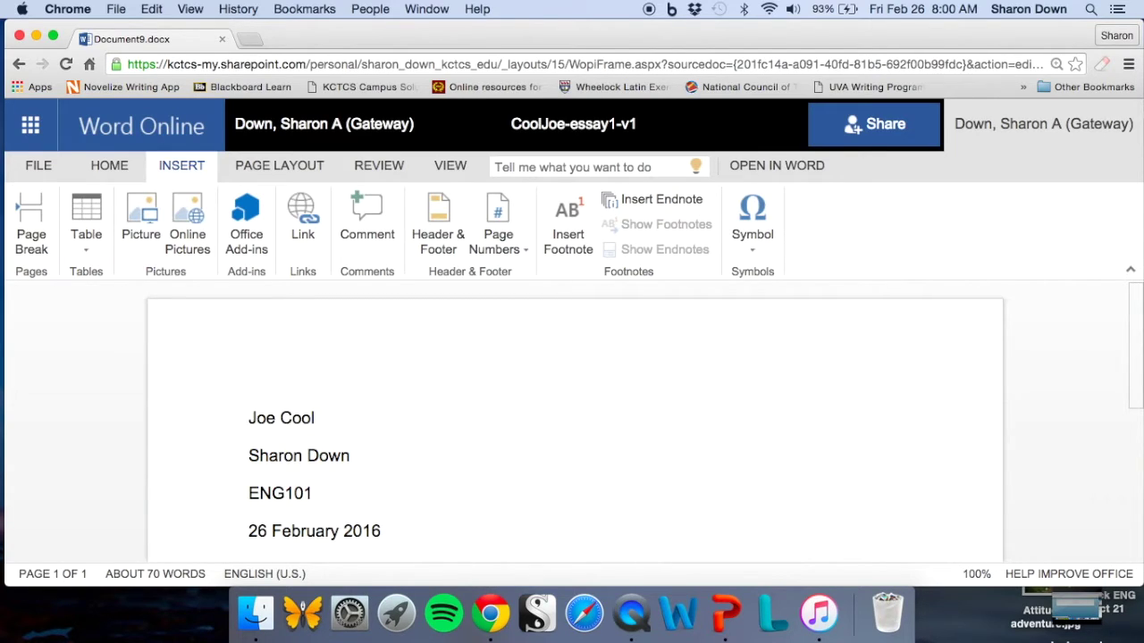
pyautogui.write('-')
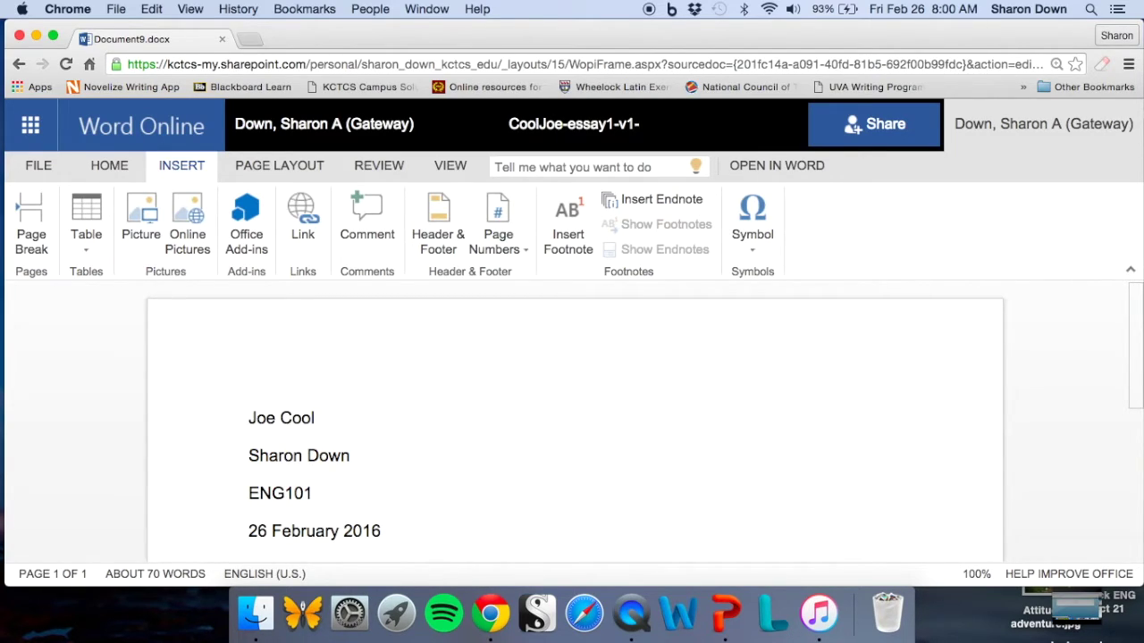
pyautogui.write('12345')
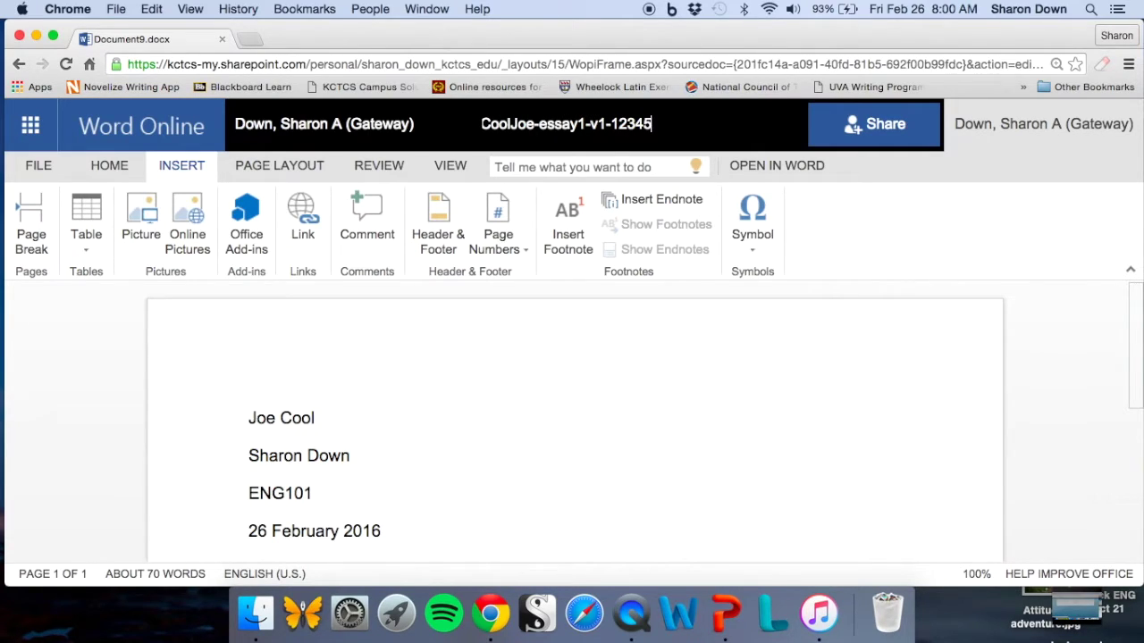
pyautogui.press('Return')
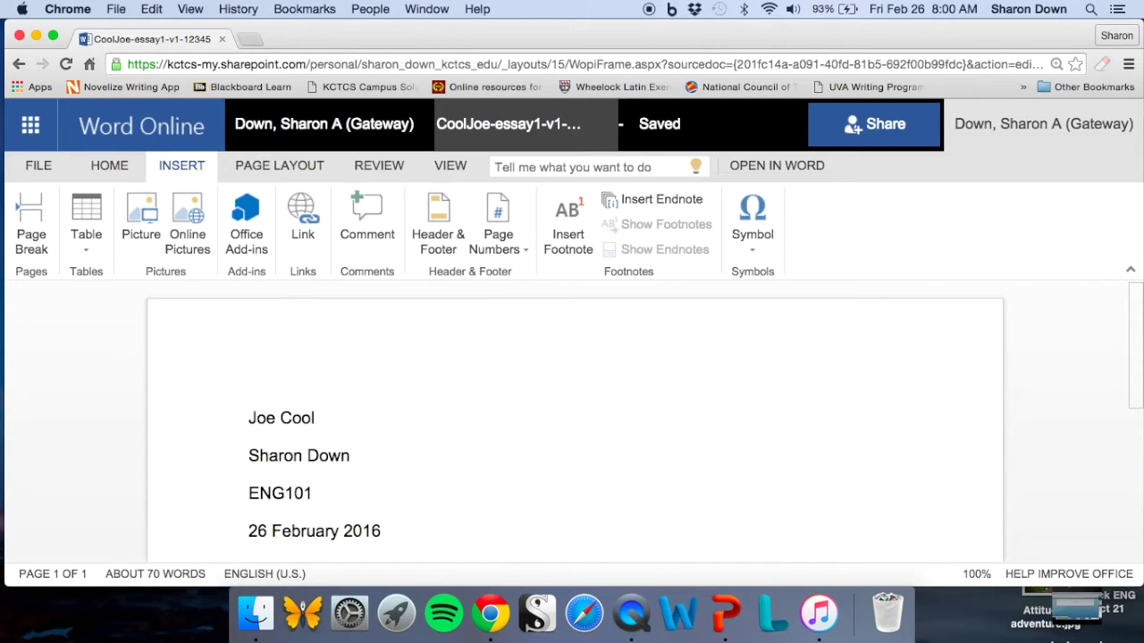
pyautogui.click(32, 126)
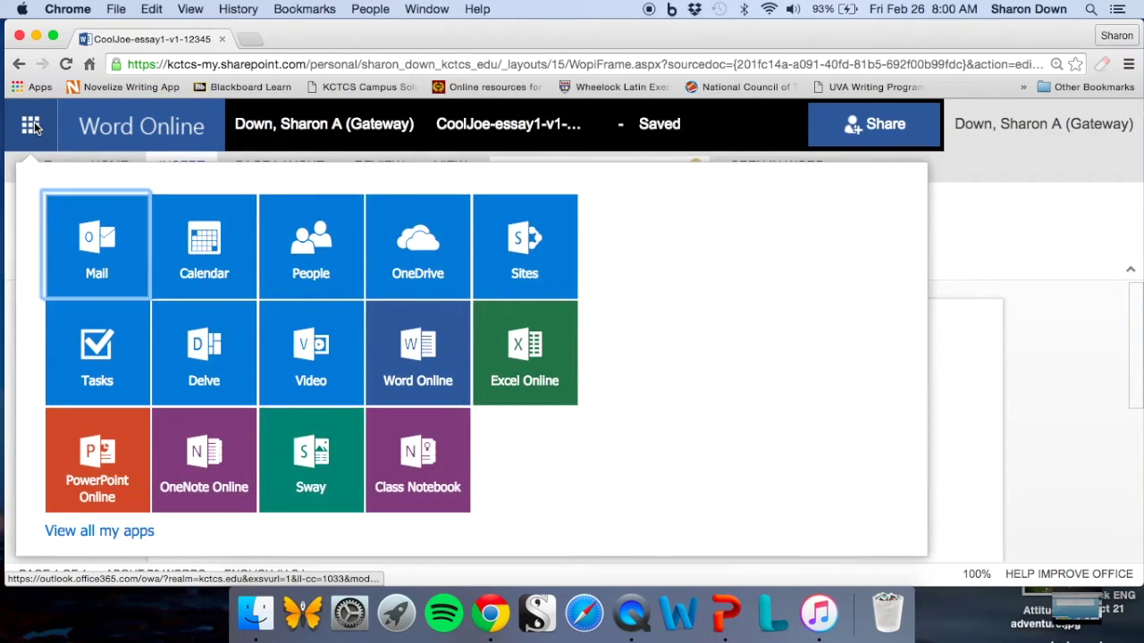
# From OneDrive's Files list, open the 13.34 KB CoolJoe-essay1-v1-12345 document in Word Online.
pyautogui.click(425, 260)
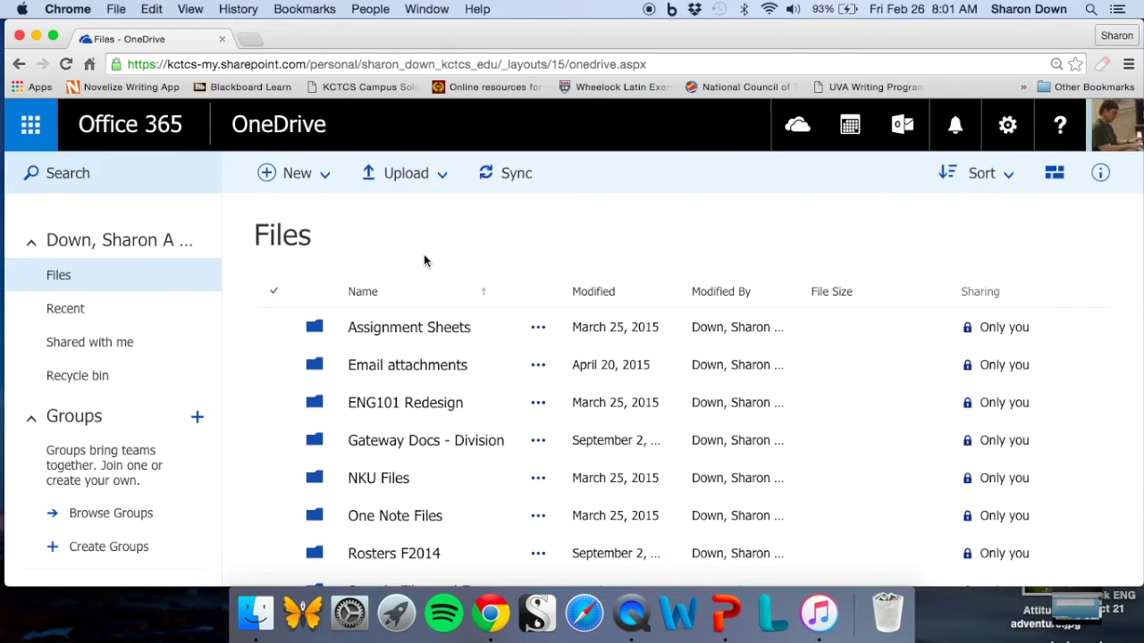
pyautogui.scroll(-5, 448, 416)
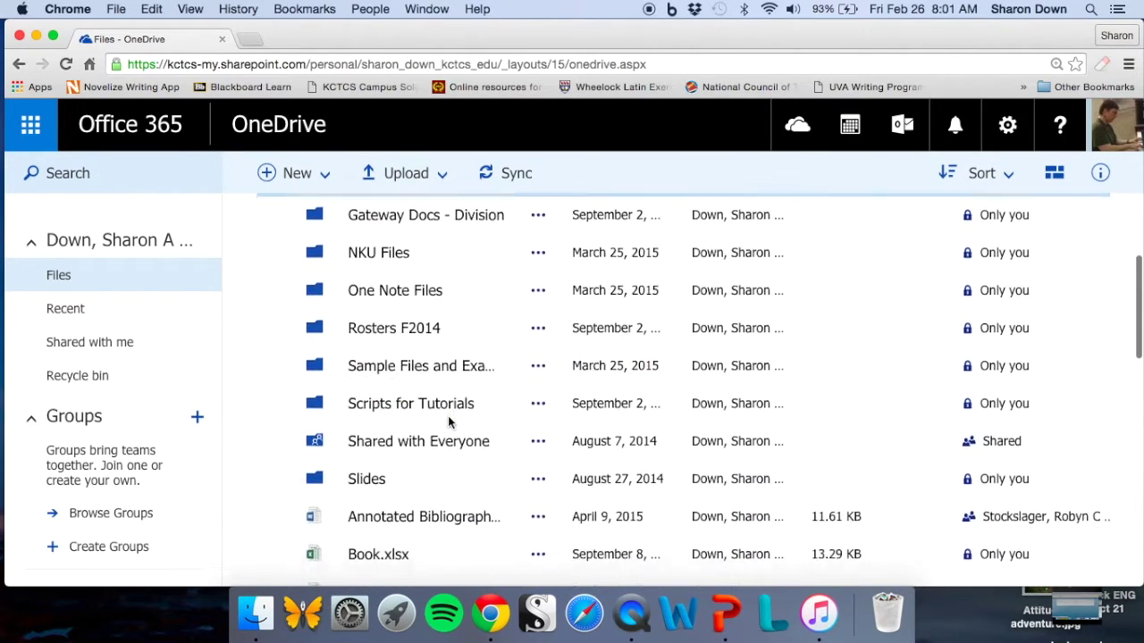
pyautogui.scroll(-1, 448, 416)
pyautogui.scroll(-5, 447, 415)
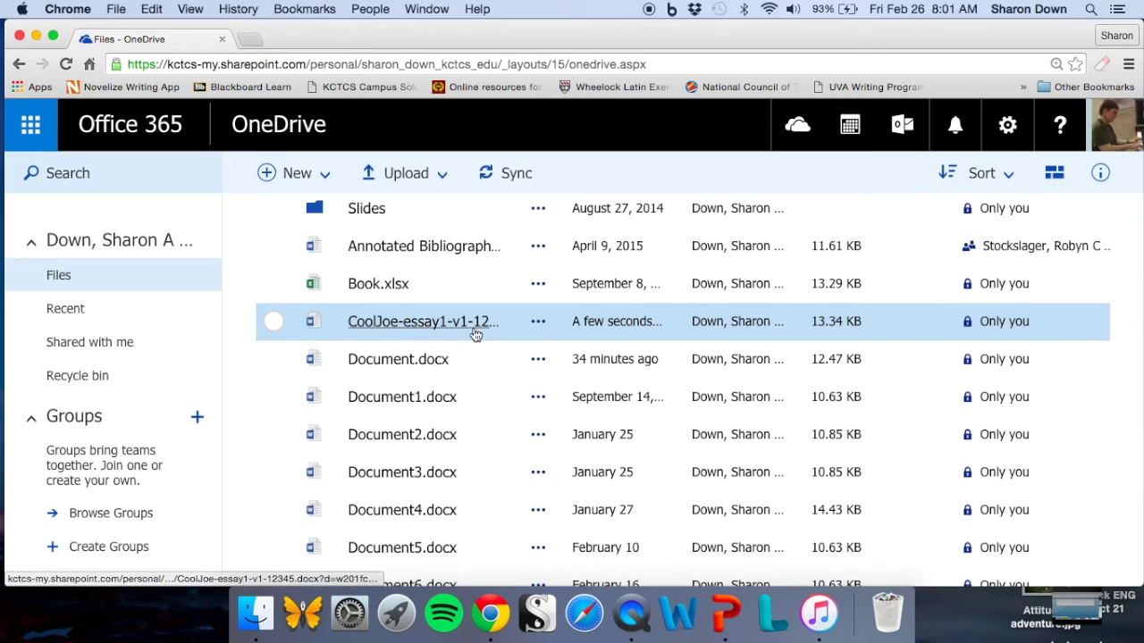
pyautogui.click(511, 331)
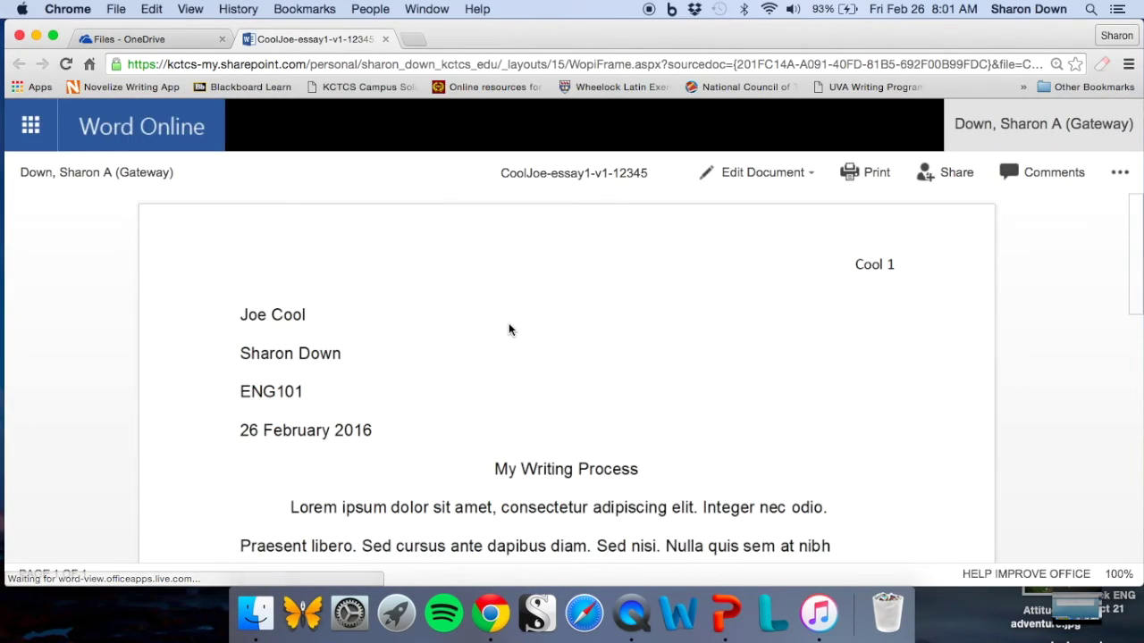
# Review the essay's Cool 1 header, then switch to Edit in Word Online.
pyautogui.scroll(-3, 514, 510)
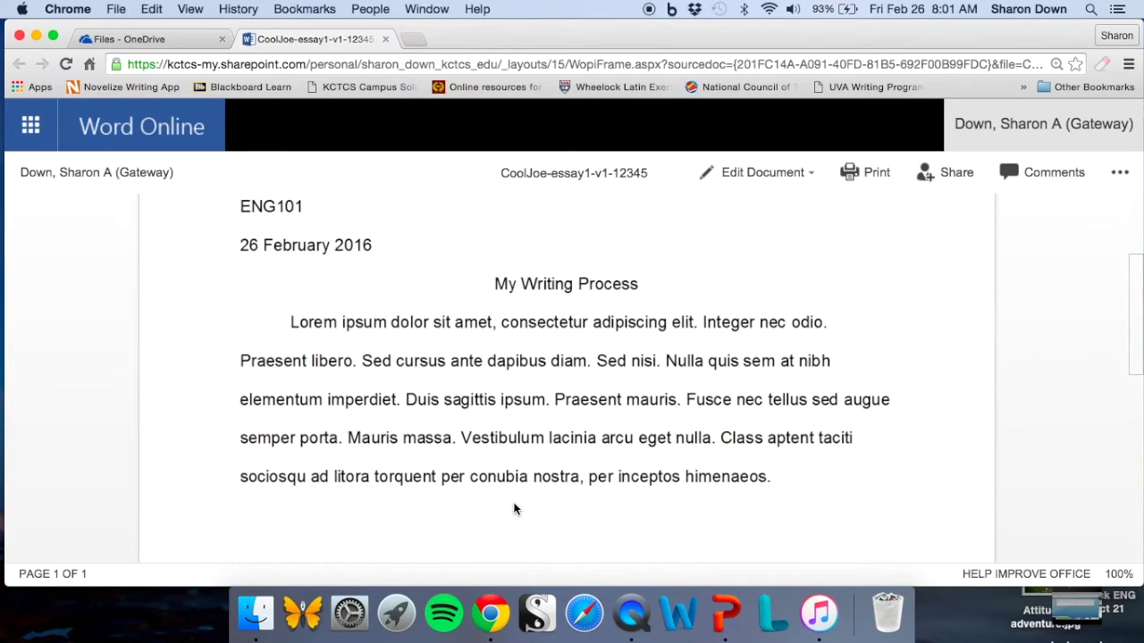
pyautogui.click(785, 173)
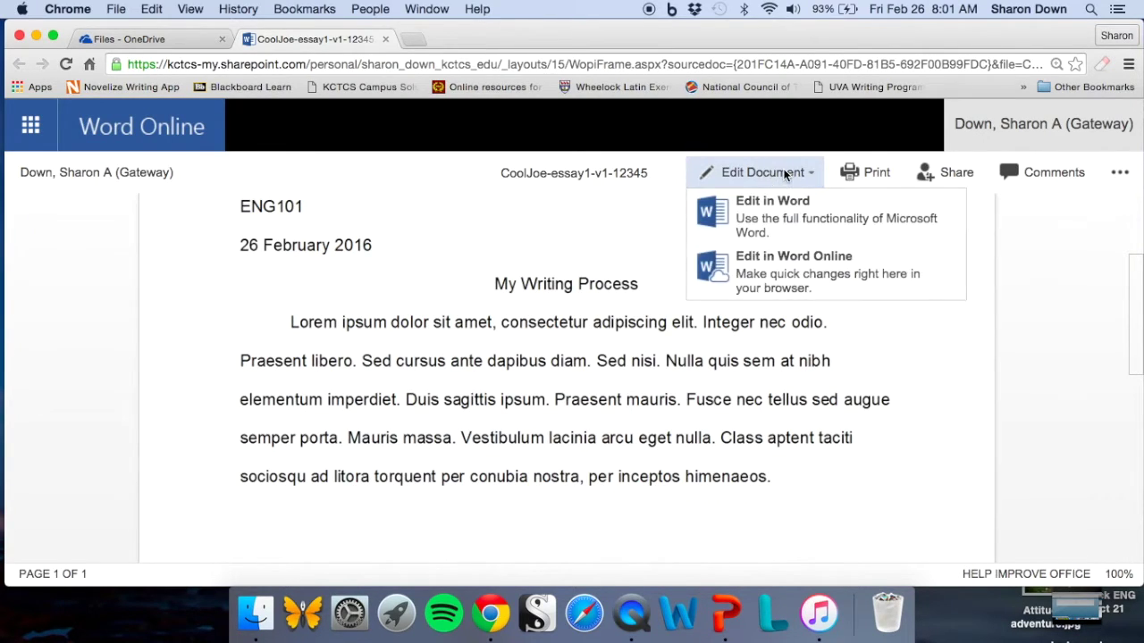
pyautogui.click(776, 262)
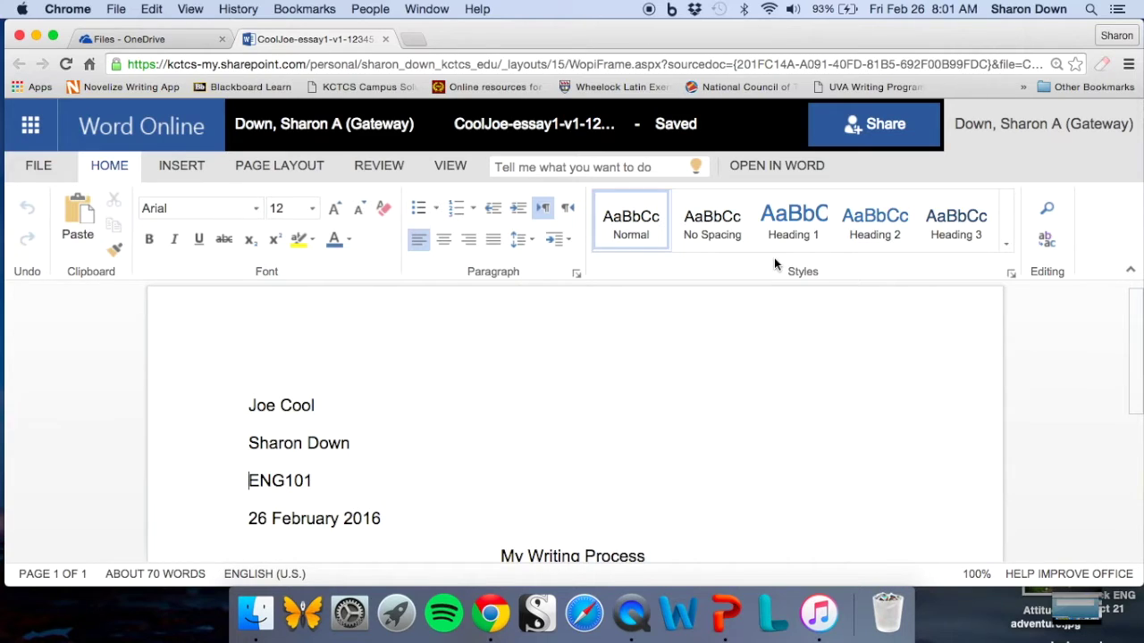
# Open and dismiss the Office app list, then close the essay to return to OneDrive.
pyautogui.click(31, 126)
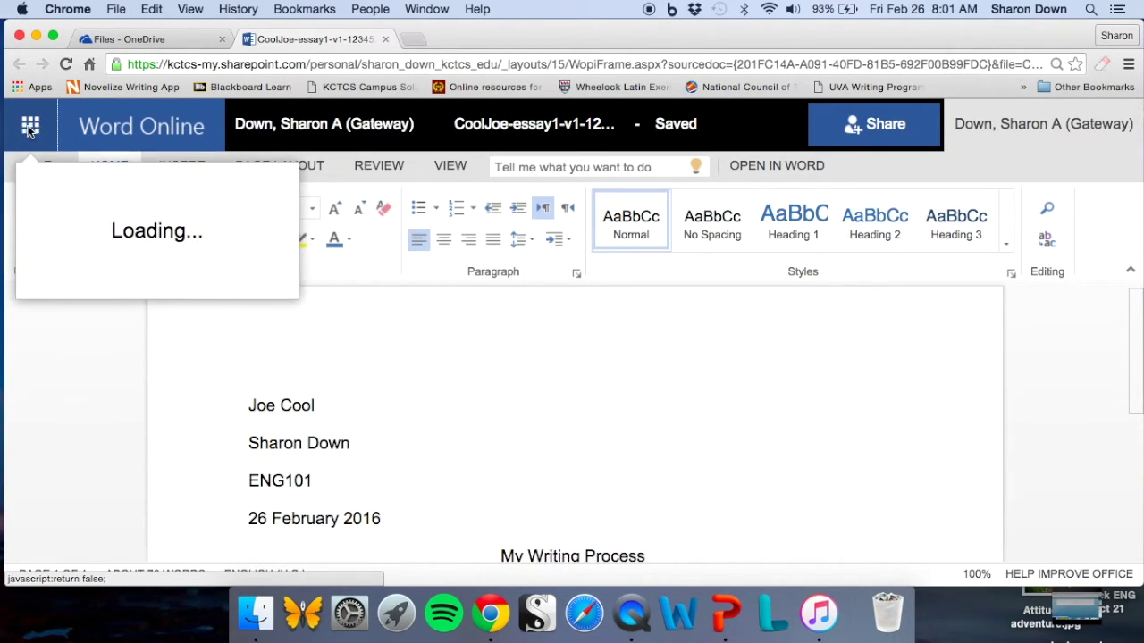
pyautogui.click(30, 130)
pyautogui.click(31, 131)
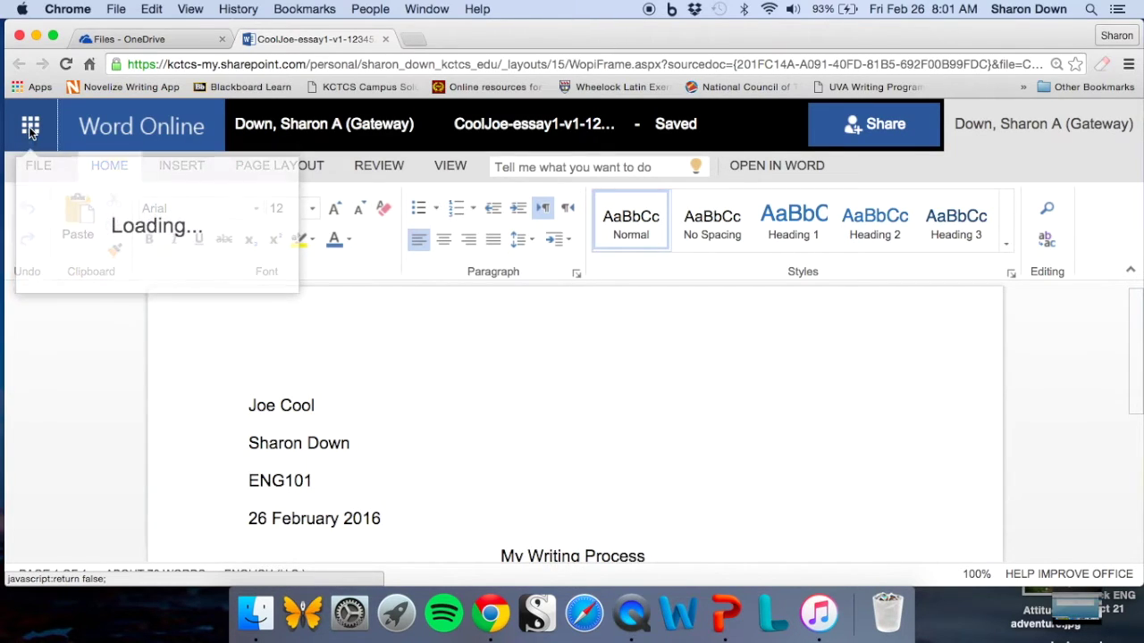
pyautogui.click(460, 387)
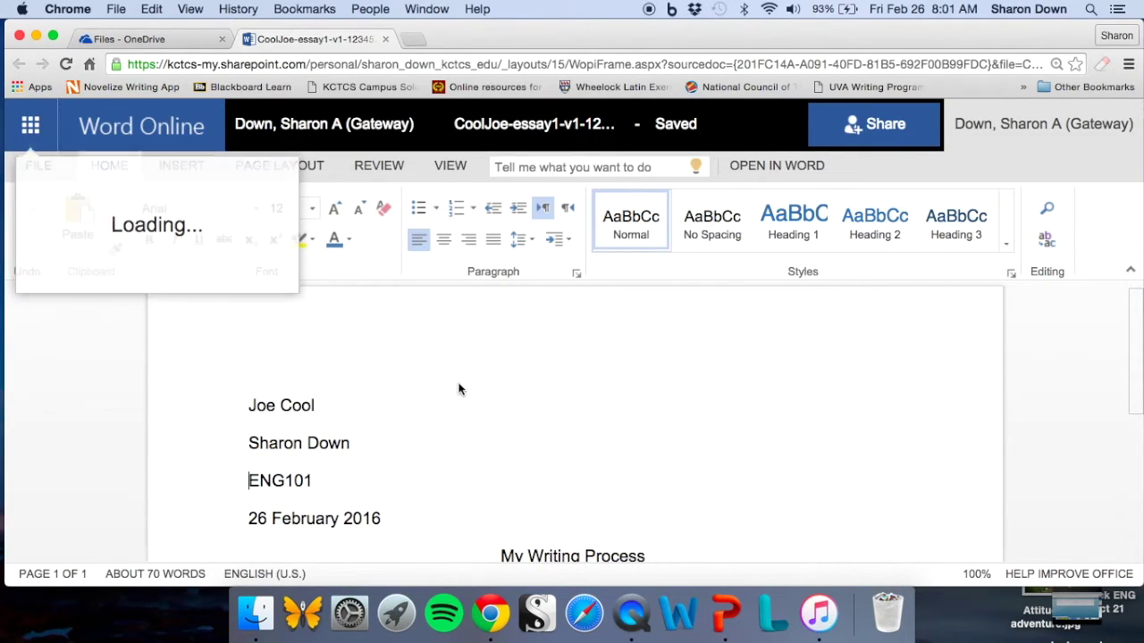
pyautogui.click(385, 39)
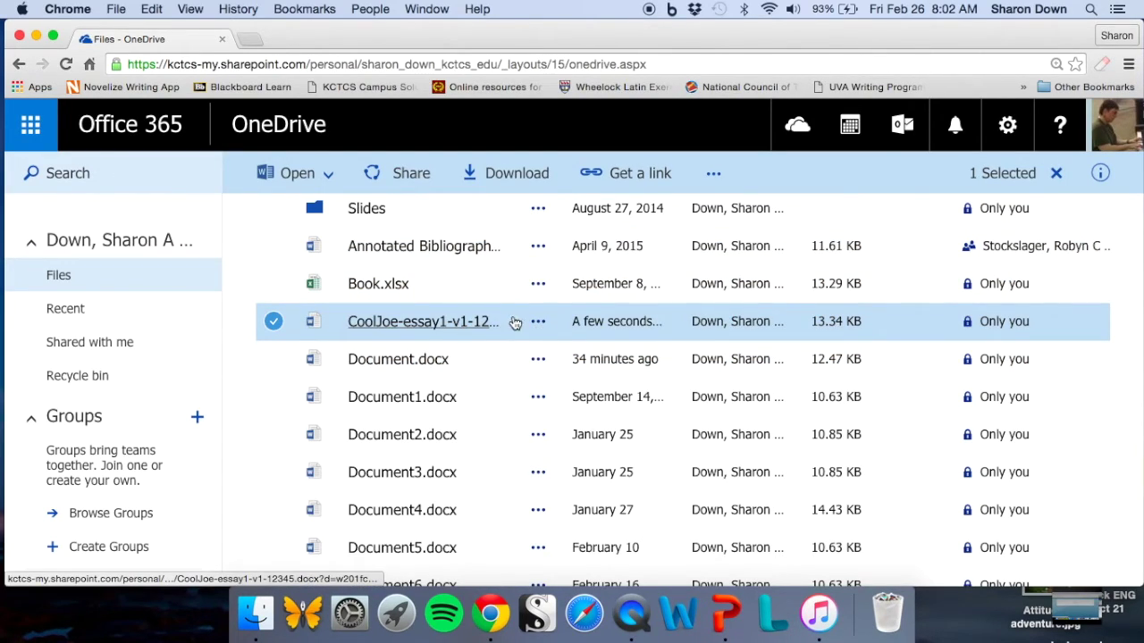
# Download CoolJoe-essay1-v1-12345 as a .docx file into the Downloads folder.
pyautogui.click(270, 322)
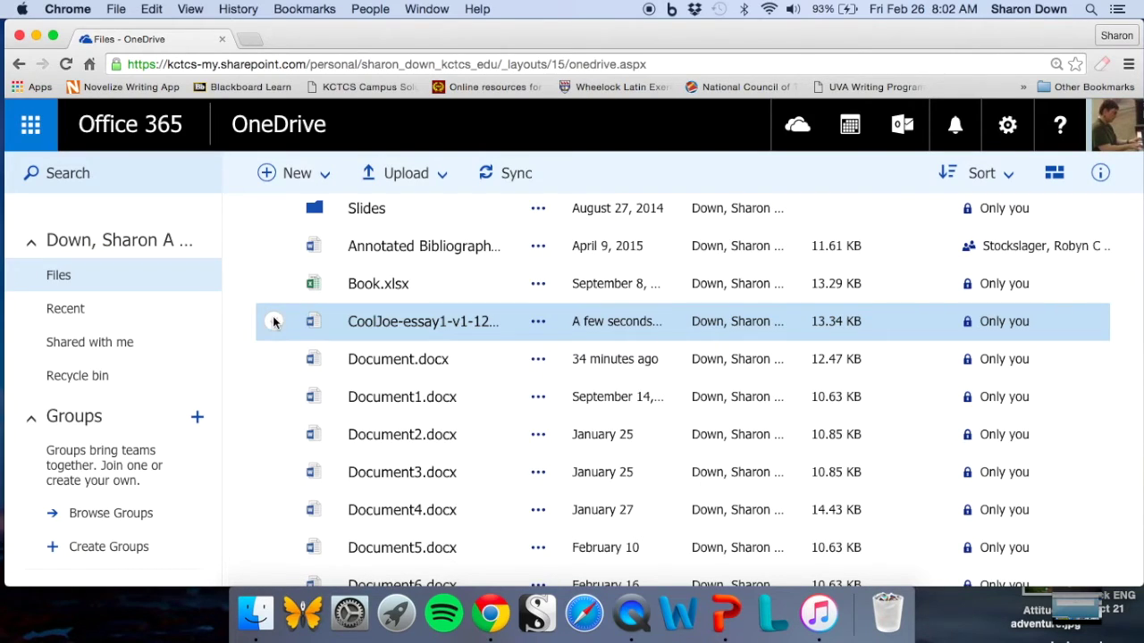
pyautogui.click(272, 322)
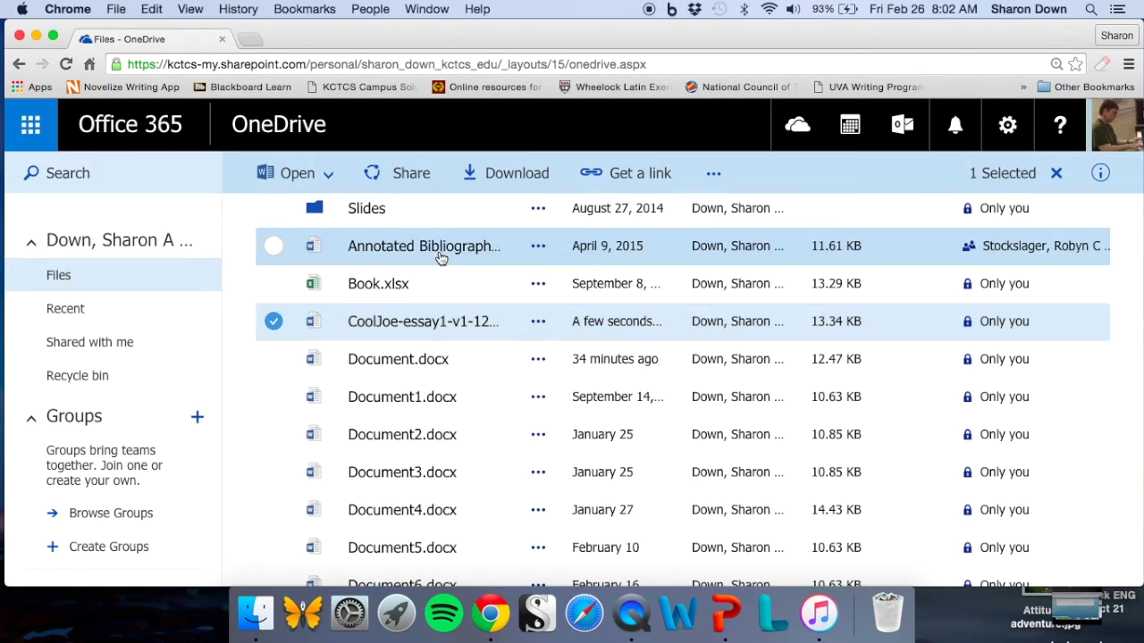
pyautogui.click(519, 176)
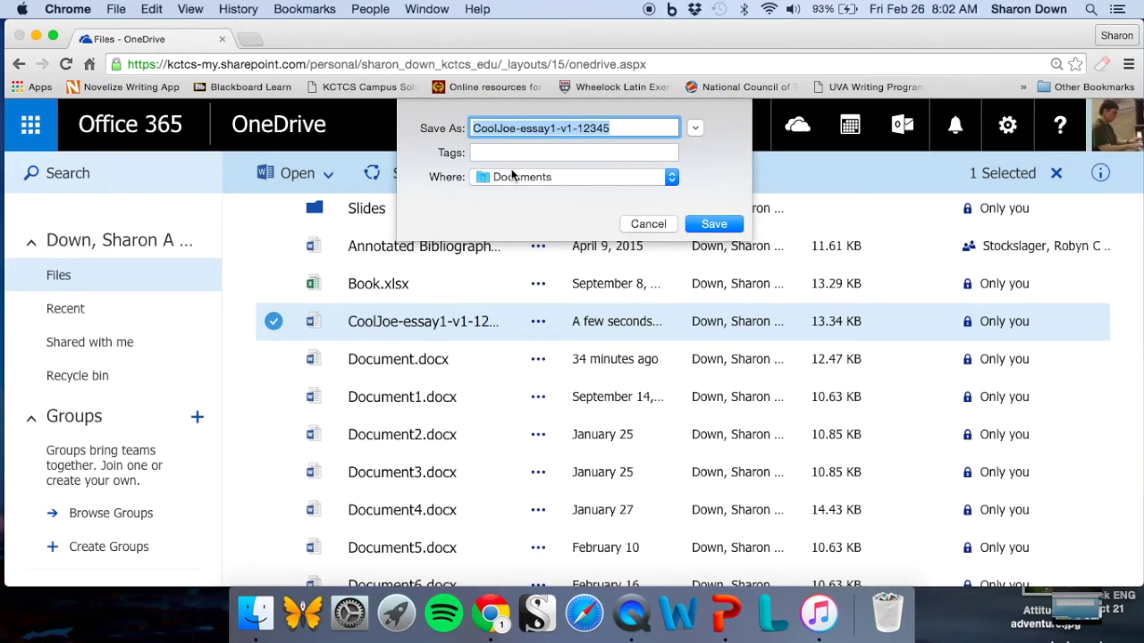
pyautogui.click(674, 179)
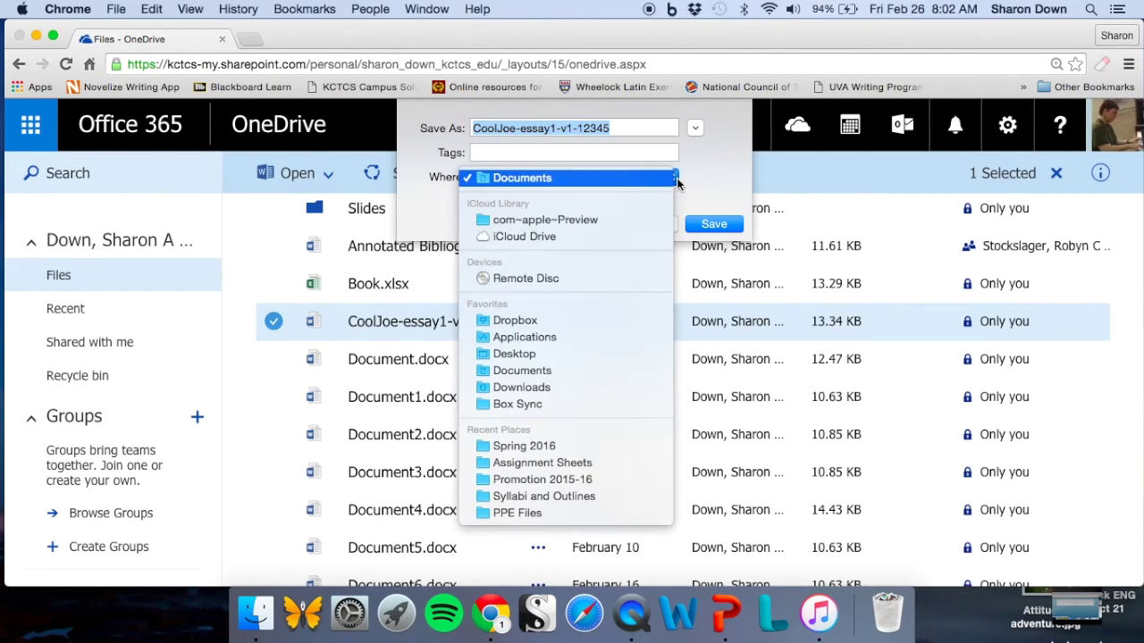
pyautogui.click(543, 388)
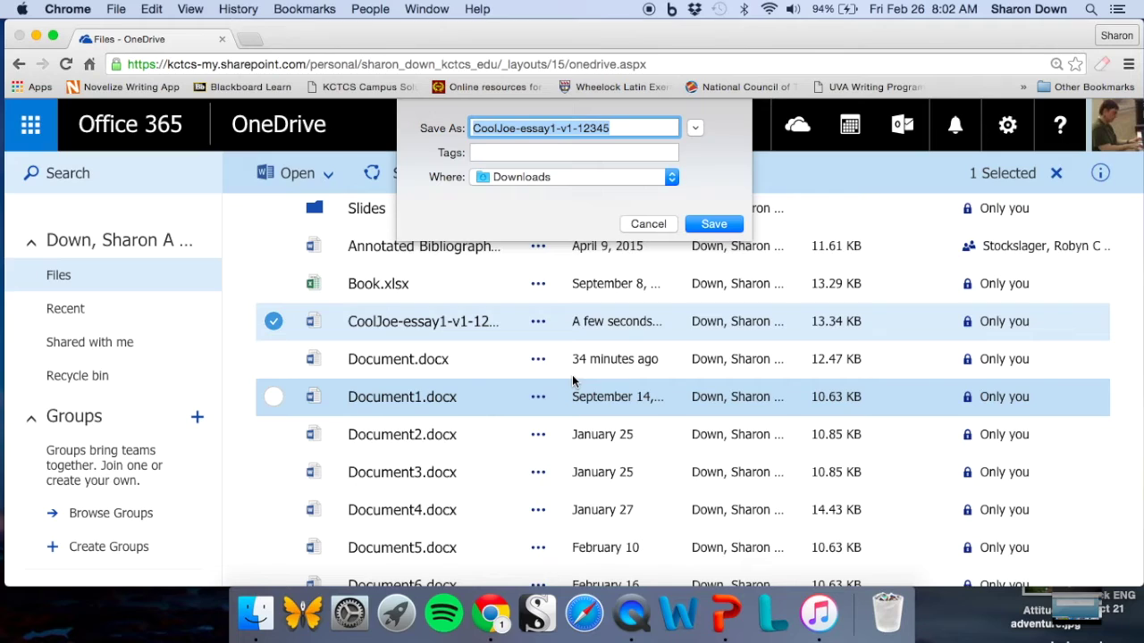
pyautogui.click(713, 224)
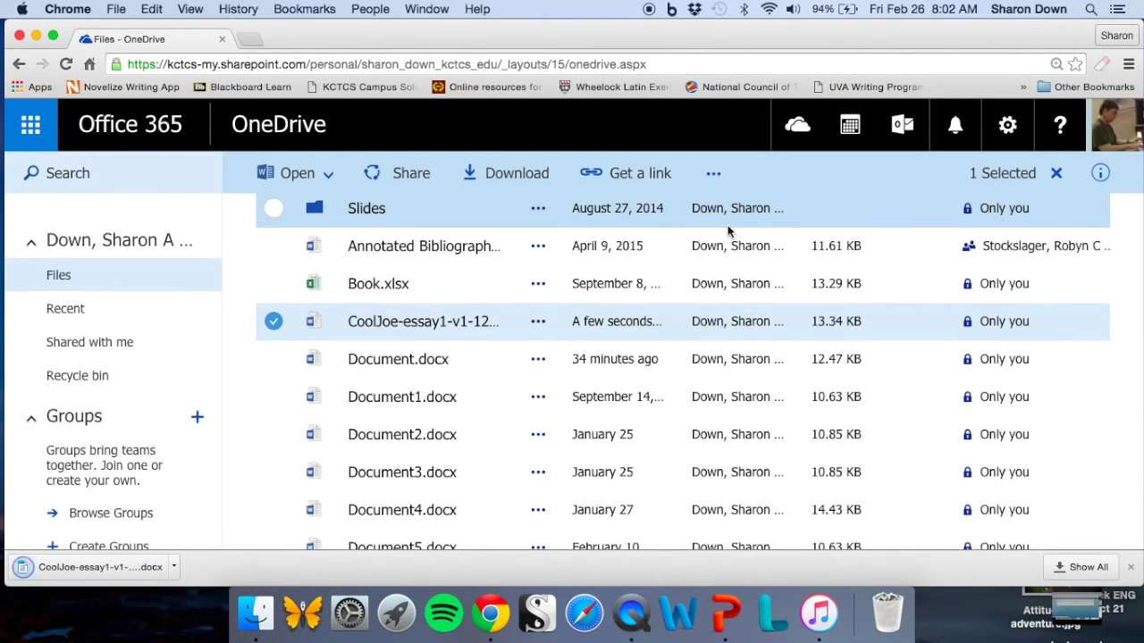